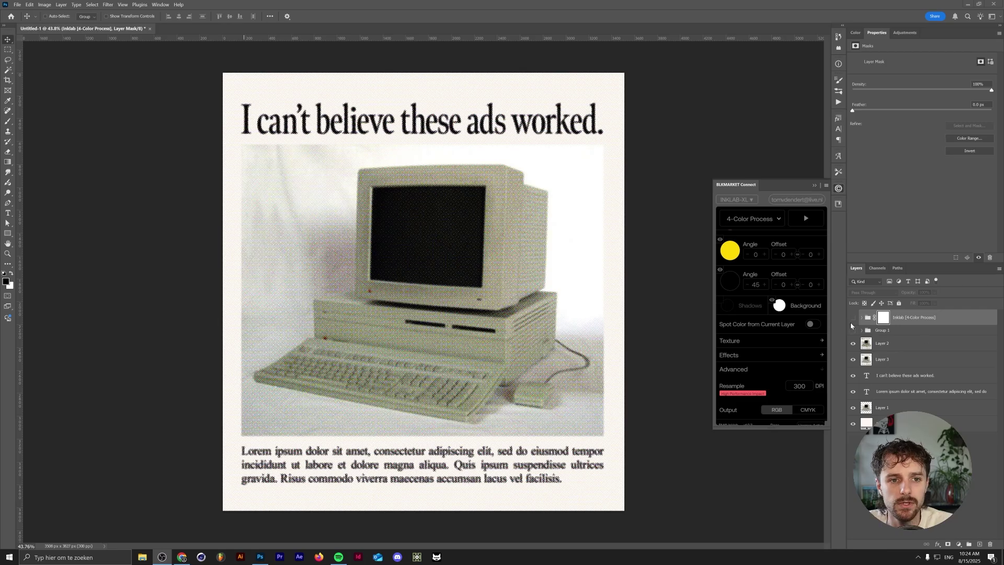
- Compare the Group 1 and Layer 2 print versions of the artwork by alternately showing and hiding them
{"action": "left_click", "coordinate": [853, 343]}
{"action": "left_click", "coordinate": [853, 331]}
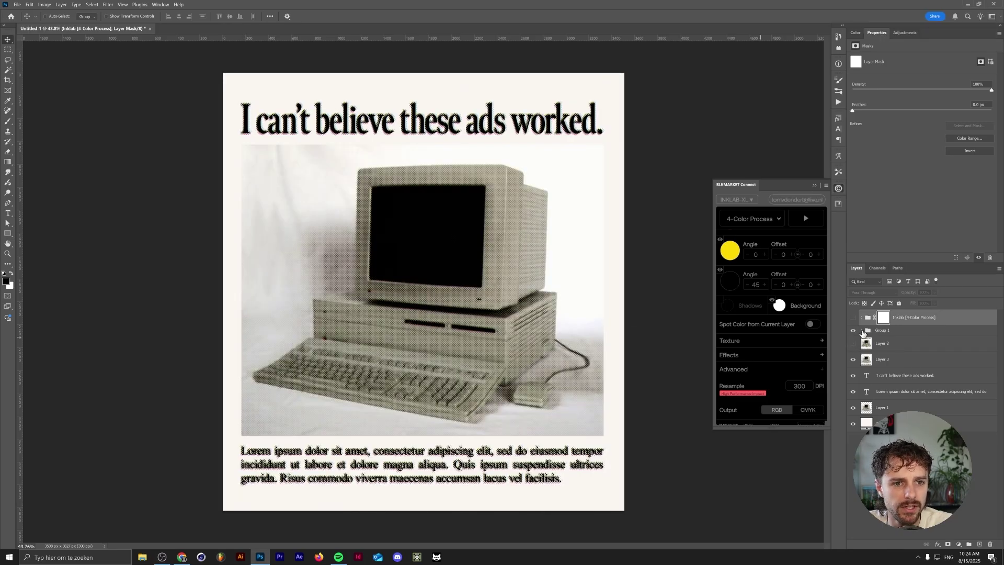
{"action": "left_click", "coordinate": [853, 330]}
{"action": "left_click", "coordinate": [853, 343]}
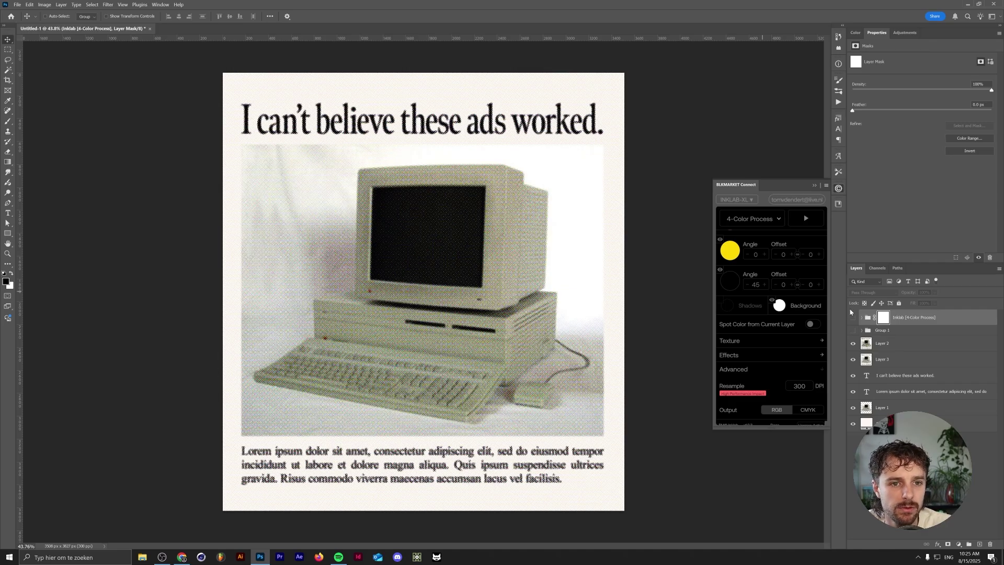
{"action": "left_click", "coordinate": [853, 330]}
- Hide the layers from Layer 2 down to Layer 1, then view Group 1 and Layer 2 in turn against the bare background
{"action": "left_click_drag", "start_coordinate": [853, 343], "coordinate": [853, 408]}
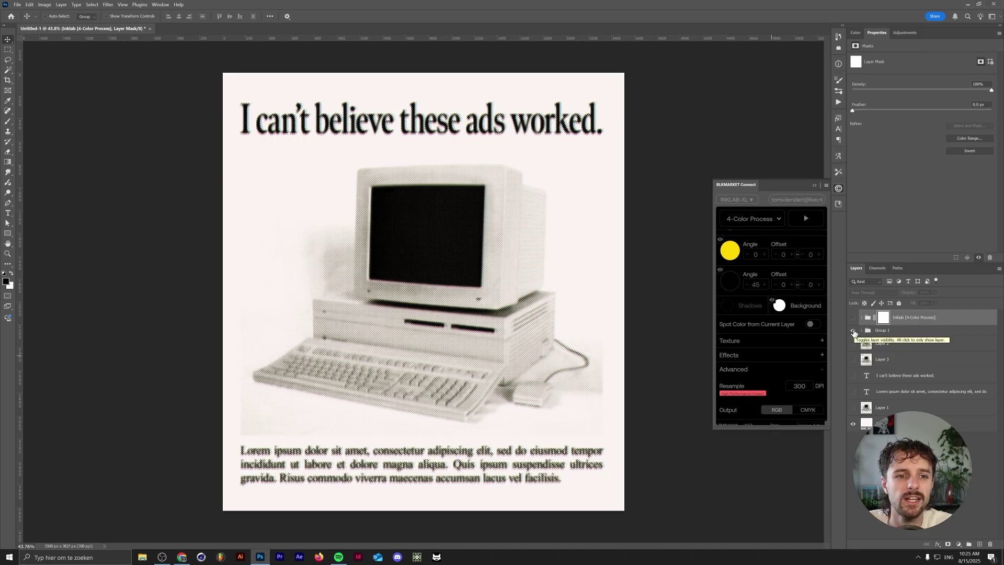
{"action": "left_click", "coordinate": [854, 331]}
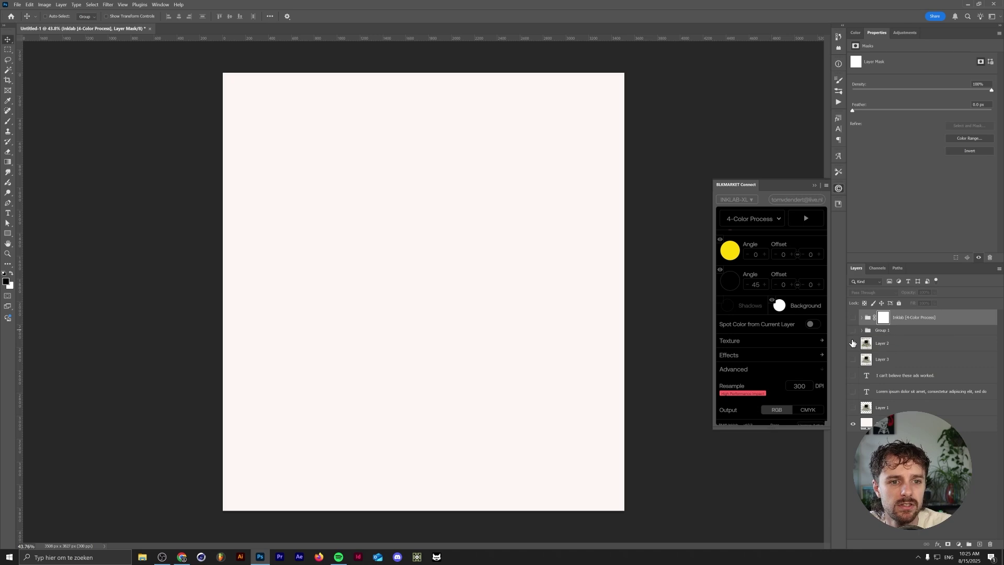
{"action": "left_click", "coordinate": [853, 344]}
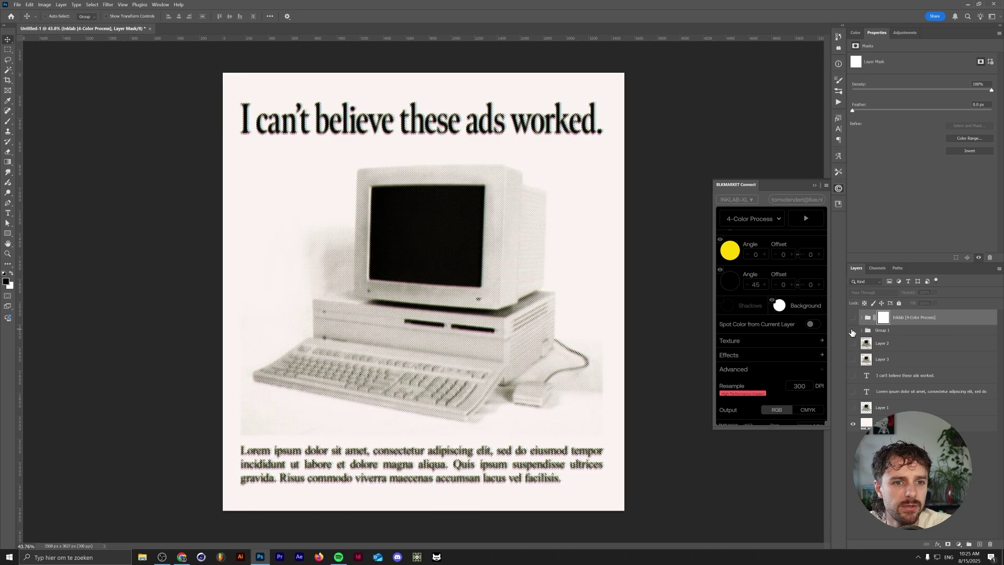
{"action": "left_click", "coordinate": [853, 343]}
{"action": "left_click", "coordinate": [853, 344]}
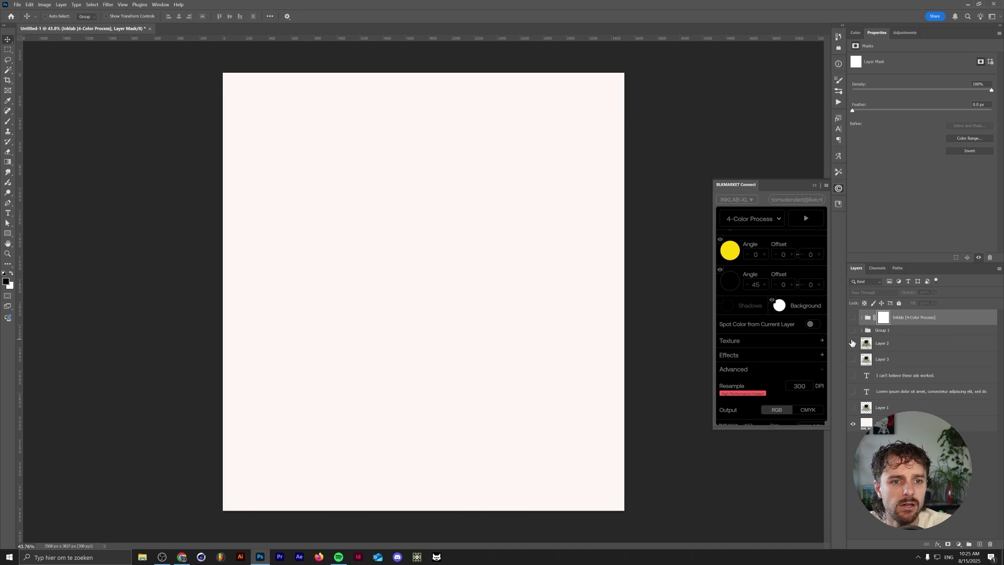
{"action": "left_click", "coordinate": [853, 343]}
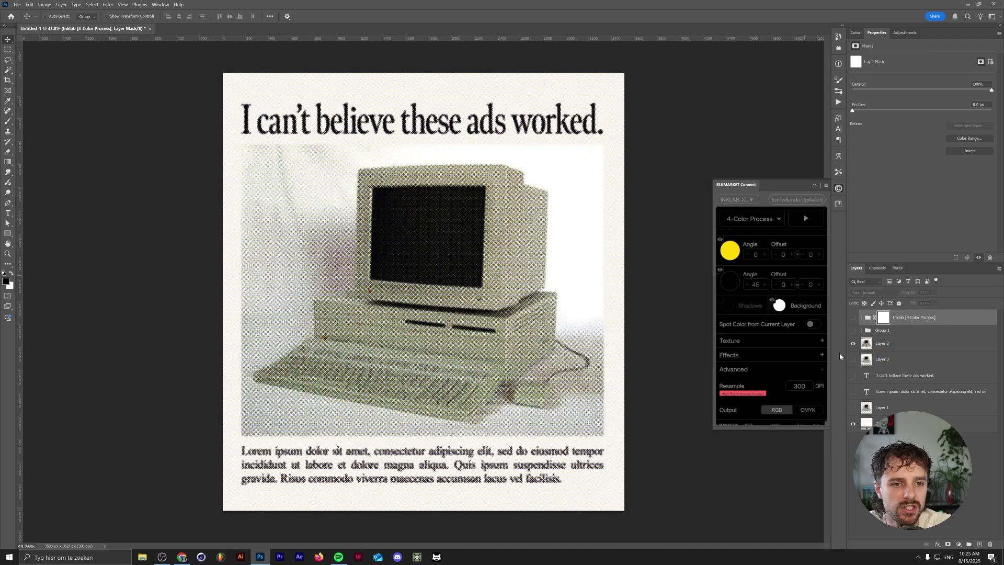
{"action": "left_click", "coordinate": [853, 344]}
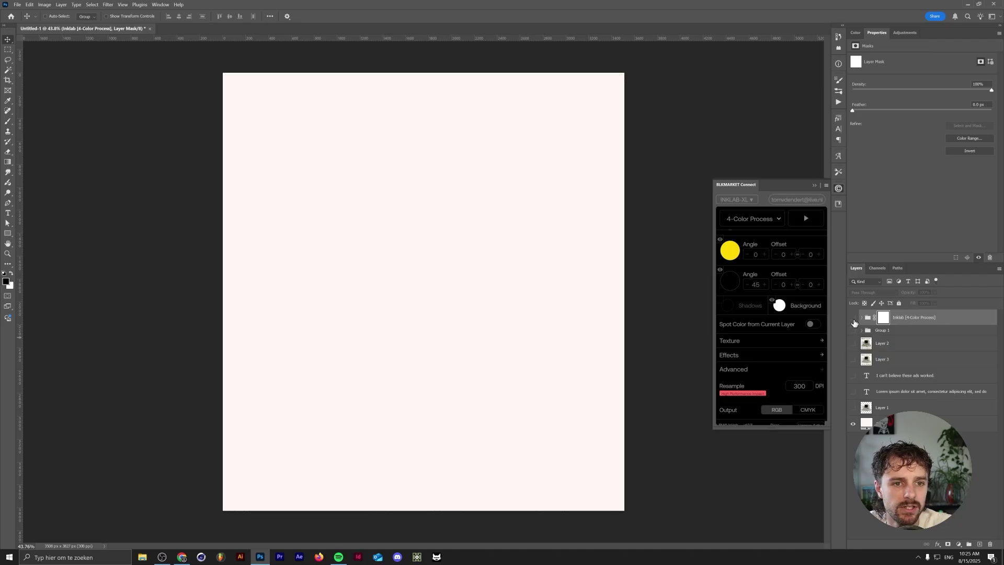
- Compare the Inklab [4-Color Process] group with Layer 2, examining the halftone dots of the headline up close
{"action": "left_click", "coordinate": [853, 317]}
{"action": "left_click", "coordinate": [853, 317]}
{"action": "left_click", "coordinate": [853, 317]}
{"action": "left_click", "coordinate": [853, 319]}
{"action": "scroll", "coordinate": [526, 123], "scroll_direction": "up", "scroll_amount": 6}
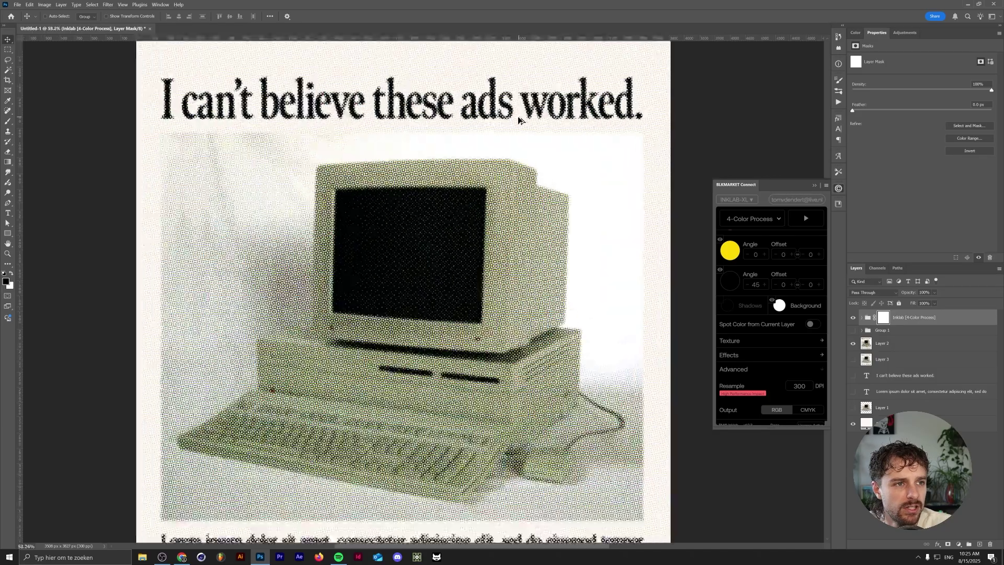
{"action": "left_click_drag", "start_coordinate": [509, 151], "coordinate": [544, 302]}
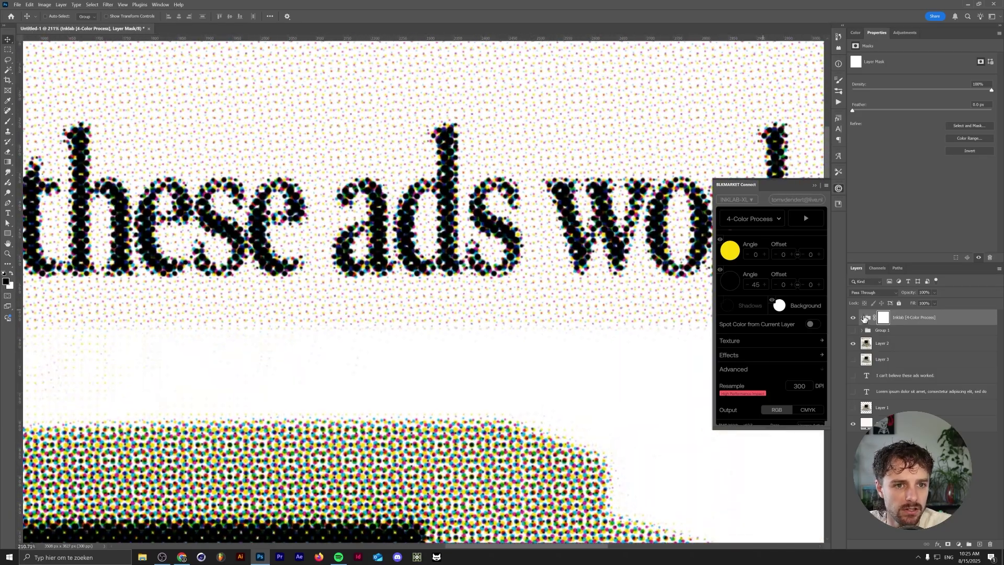
{"action": "left_click", "coordinate": [854, 319]}
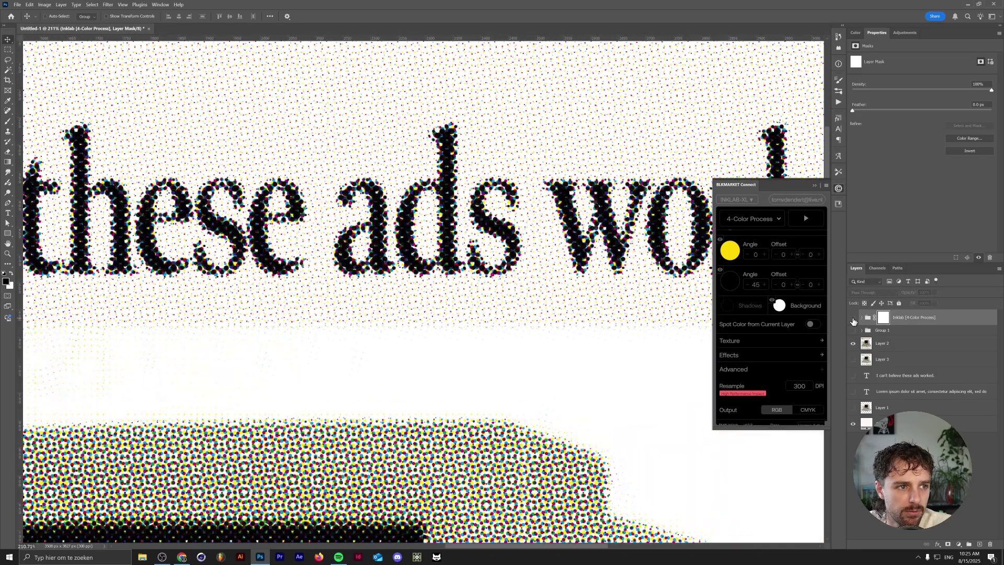
{"action": "key", "text": "ctrl+0"}
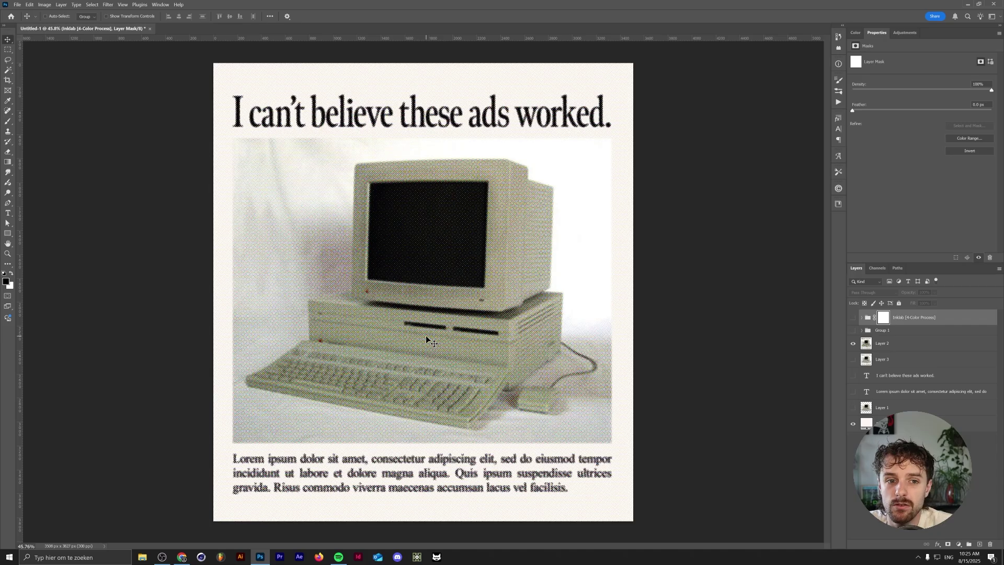
- Hide Layer 2, then expand Group 1 and make it visible to see its separation layers
{"action": "left_click", "coordinate": [854, 343]}
{"action": "left_click", "coordinate": [862, 330]}
{"action": "left_click", "coordinate": [863, 318]}
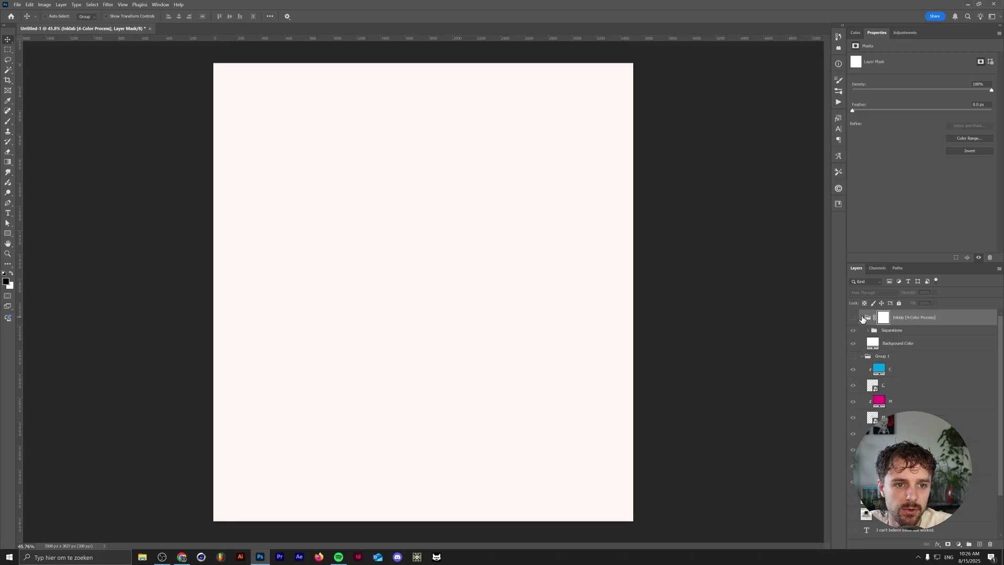
{"action": "left_click", "coordinate": [862, 317]}
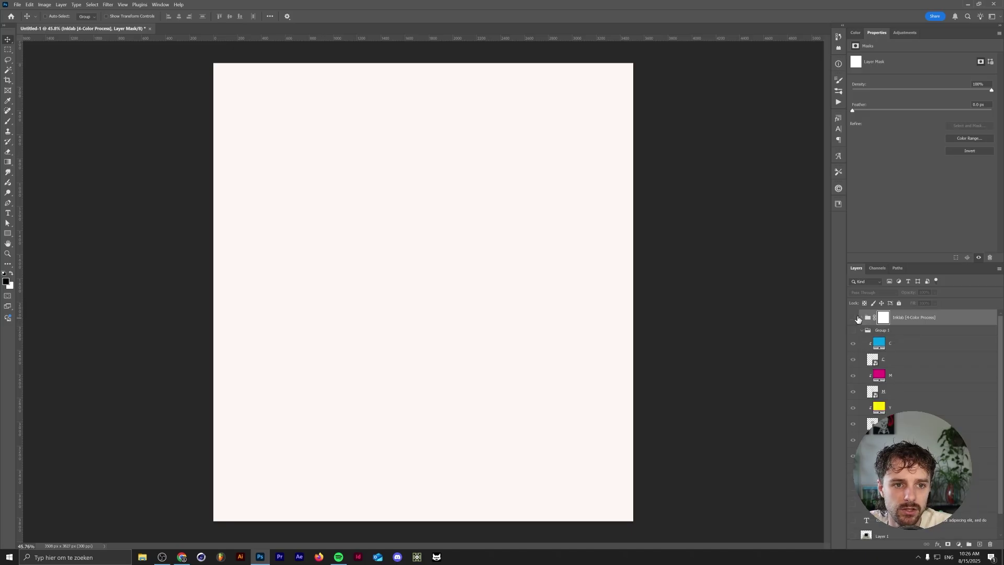
{"action": "left_click", "coordinate": [853, 330]}
- Examine the offsets of the C, M and Y separation layers in Group 1 one by one
{"action": "left_click", "coordinate": [601, 320], "text": "ctrl"}
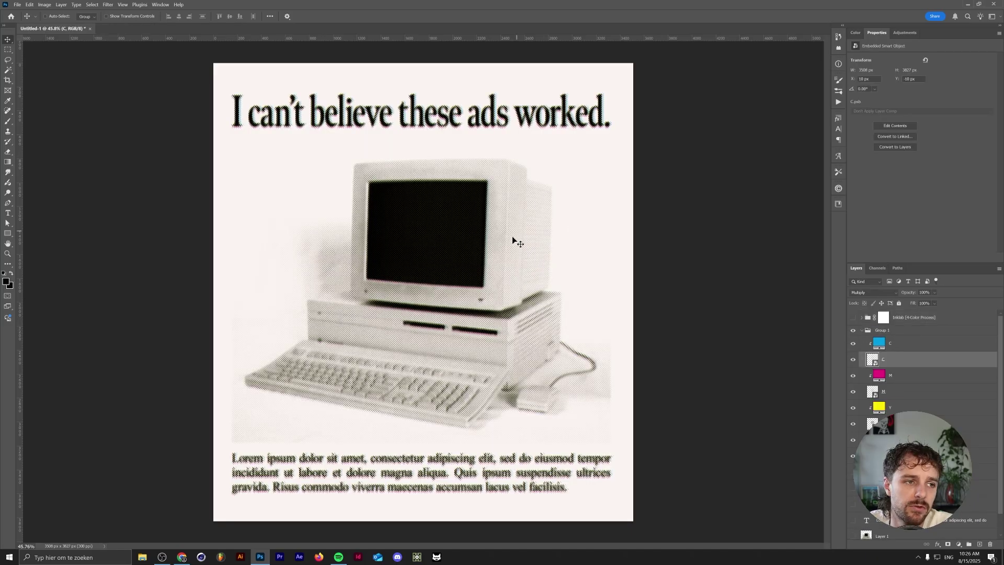
{"action": "mouse_move", "coordinate": [507, 244]}
{"action": "left_mouse_down"}
{"action": "mouse_move", "coordinate": [525, 249]}
{"action": "mouse_move", "coordinate": [599, 188]}
{"action": "mouse_move", "coordinate": [441, 294]}
{"action": "mouse_move", "coordinate": [581, 249]}
{"action": "mouse_move", "coordinate": [507, 245]}
{"action": "left_mouse_up"}
{"action": "left_click", "coordinate": [900, 391]}
{"action": "mouse_move", "coordinate": [439, 352]}
{"action": "left_mouse_down"}
{"action": "mouse_move", "coordinate": [530, 380]}
{"action": "mouse_move", "coordinate": [413, 341]}
{"action": "mouse_move", "coordinate": [439, 352]}
{"action": "left_mouse_up"}
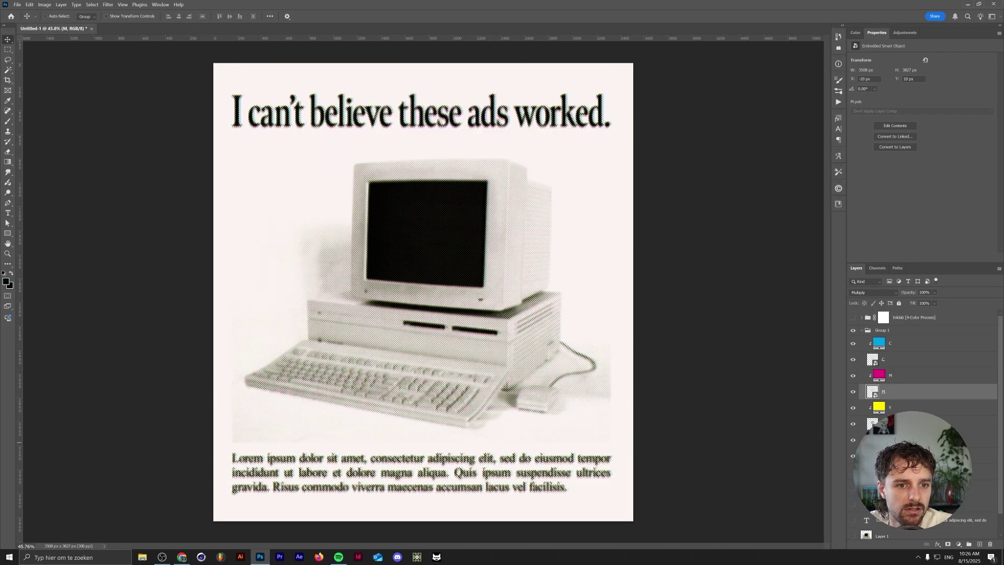
{"action": "left_click", "coordinate": [884, 424]}
{"action": "mouse_move", "coordinate": [463, 307]}
{"action": "left_mouse_down"}
{"action": "mouse_move", "coordinate": [449, 379]}
{"action": "mouse_move", "coordinate": [463, 307]}
{"action": "left_mouse_up"}
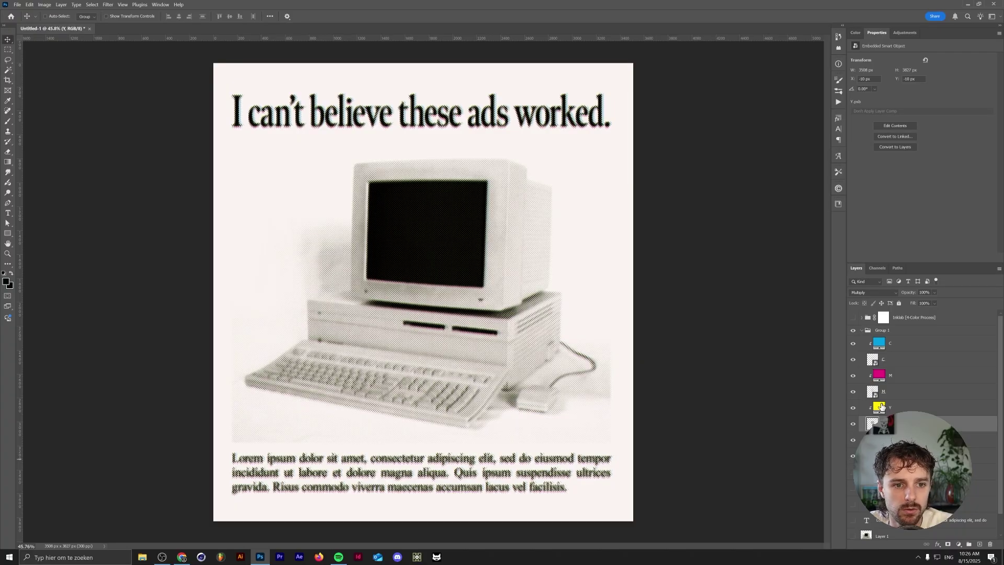
- Try shifting the Y separation layer 20 px right and 50 px up for a misregistered print look
{"action": "key", "text": "shift+Right"}
{"action": "key", "text": "shift+Right"}
{"action": "key", "text": "shift+Up"}
{"action": "key", "text": "shift+Up"}
{"action": "key", "text": "shift+Up"}
{"action": "key", "text": "shift+Up"}
{"action": "key", "text": "shift+Up"}
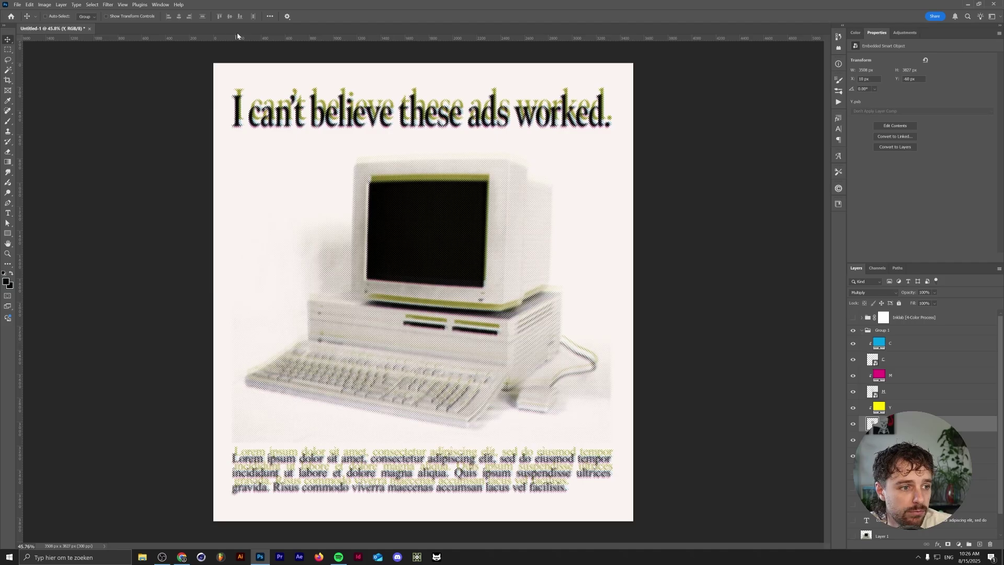
{"action": "left_click", "coordinate": [108, 4]}
{"action": "mouse_move", "coordinate": [123, 108]}
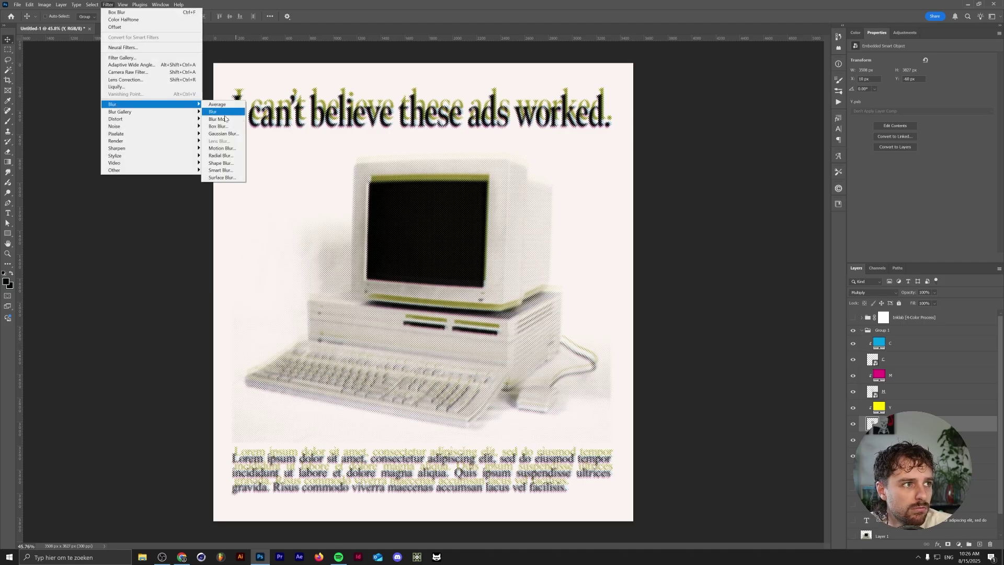
{"action": "left_click", "coordinate": [228, 155]}
- Delete the Inklab group, Group 1 and the two image layers above the headline text layer
{"action": "left_click", "coordinate": [901, 323]}
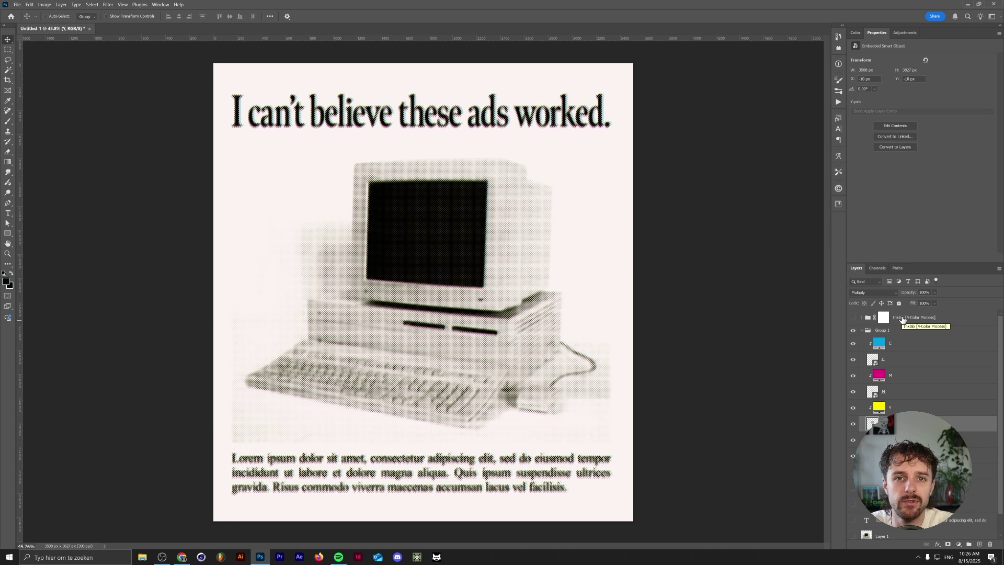
{"action": "left_click", "coordinate": [884, 317]}
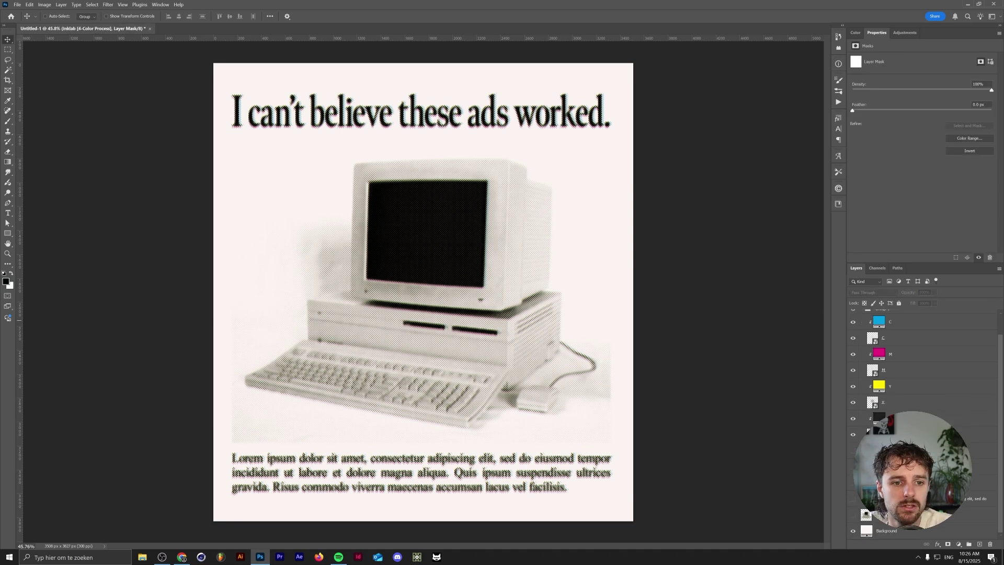
{"action": "key", "text": "ctrl+alt+a"}
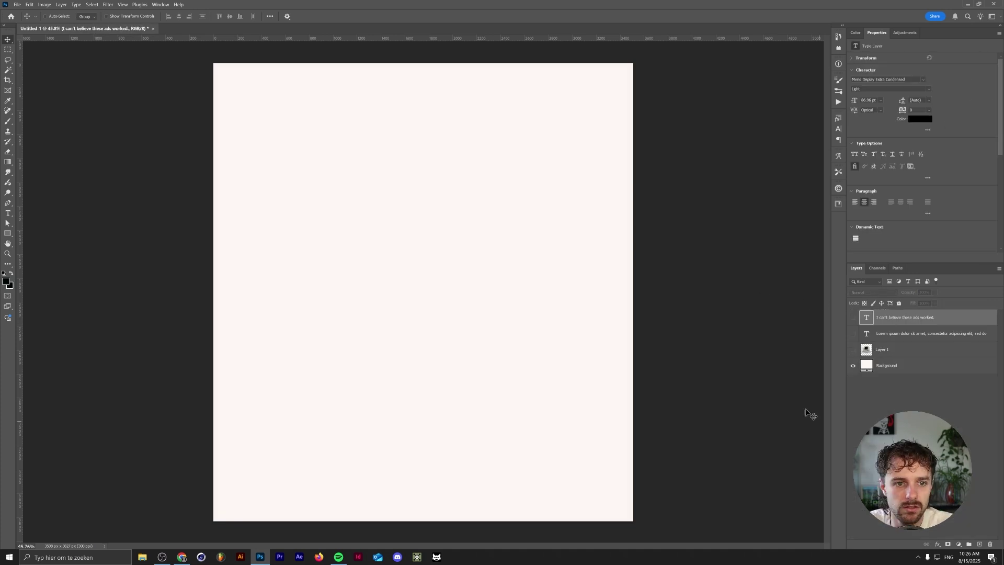
- Undo the headline layer's move below the background and make the headline, body text and Layer 1 visible
{"action": "left_click_drag", "start_coordinate": [900, 317], "coordinate": [856, 382]}
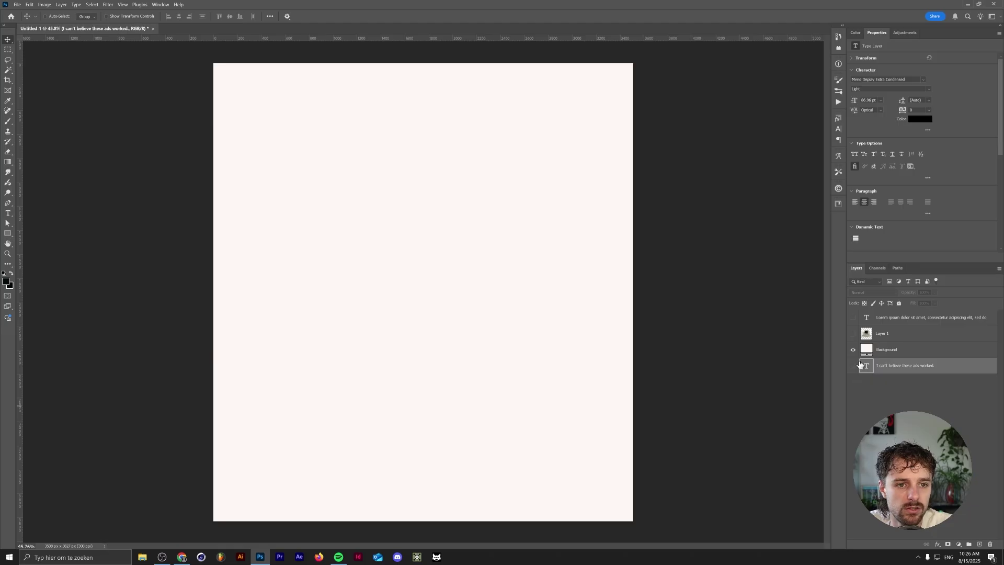
{"action": "key", "text": "ctrl+z"}
{"action": "key", "text": "ctrl+z"}
{"action": "key", "text": "ctrl+z"}
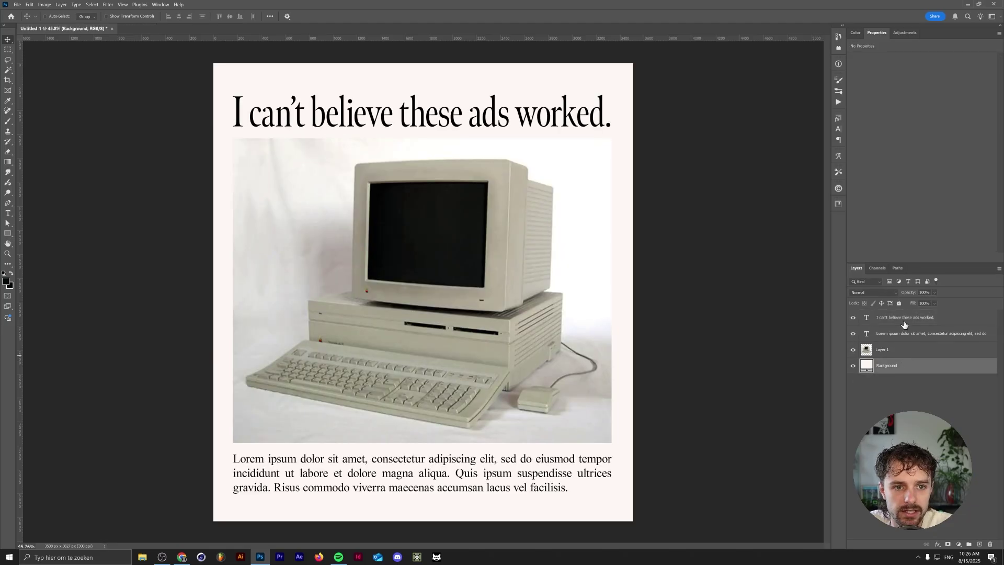
- Convert all four layers into a single smart object and rename it Base Art
{"action": "key", "text": "ctrl+alt+a"}
{"action": "right_click", "coordinate": [905, 325]}
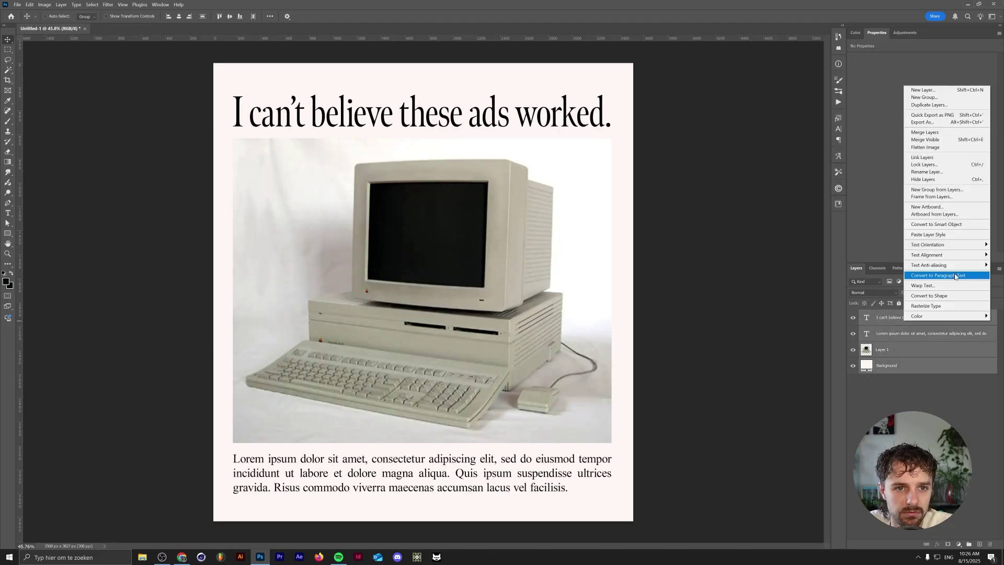
{"action": "left_click", "coordinate": [936, 225]}
{"action": "double_click", "coordinate": [893, 317]}
{"action": "type", "text": "Base Art"}
{"action": "key", "text": "Return"}
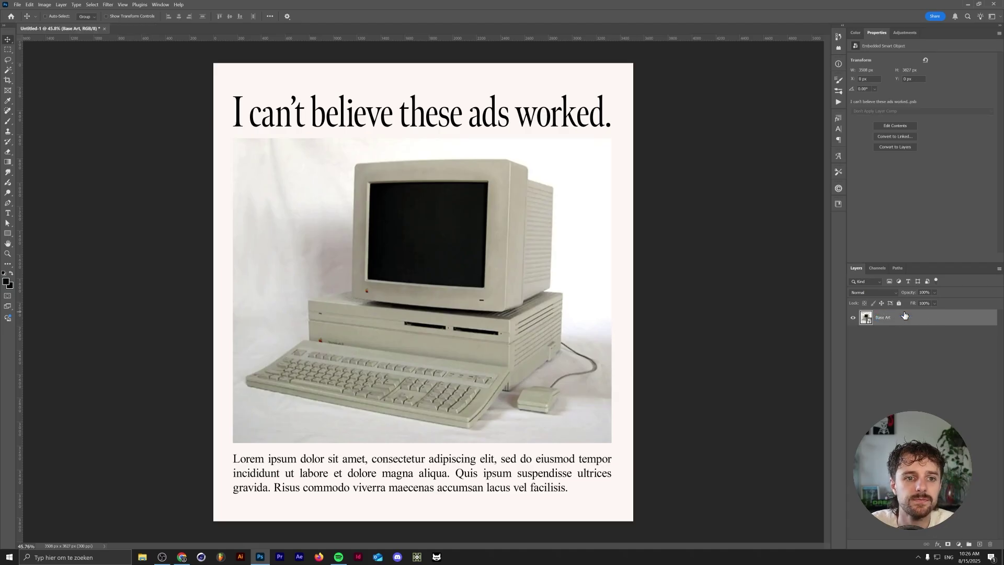
- Convert the document to CMYK Color mode without rasterizing the smart object
{"action": "left_click", "coordinate": [45, 4]}
{"action": "mouse_move", "coordinate": [78, 12]}
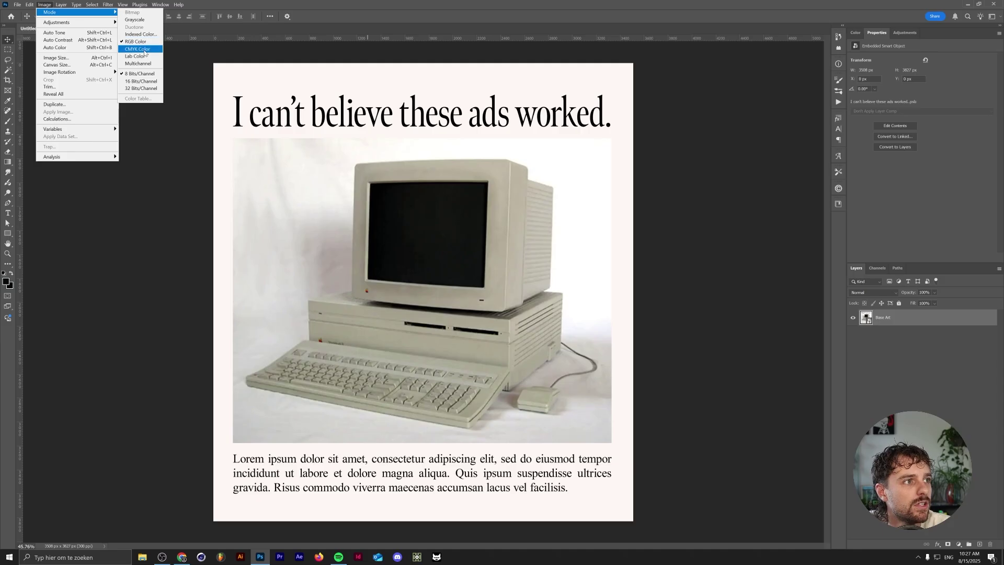
{"action": "left_click", "coordinate": [137, 49]}
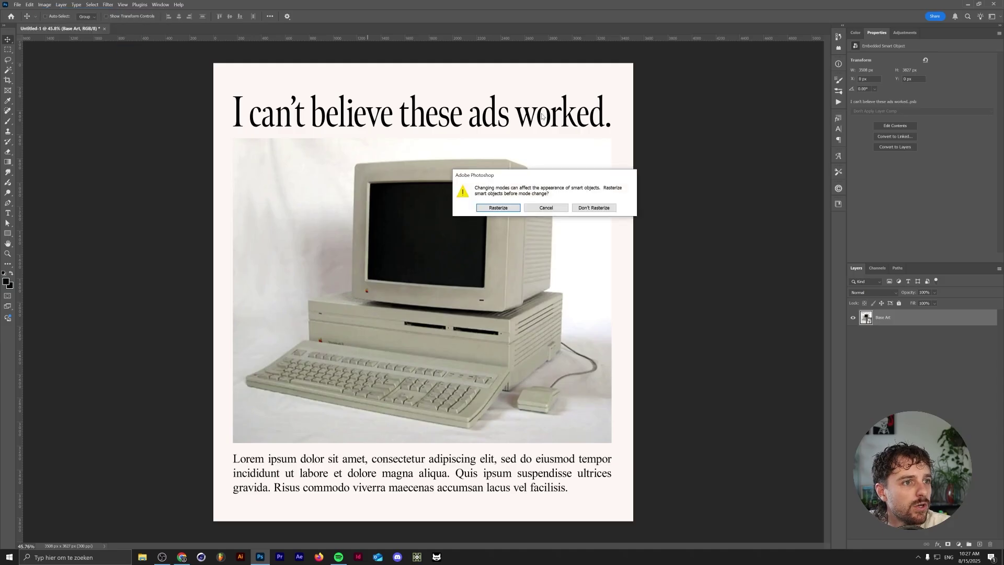
{"action": "left_click", "coordinate": [595, 208]}
{"action": "left_click", "coordinate": [527, 220]}
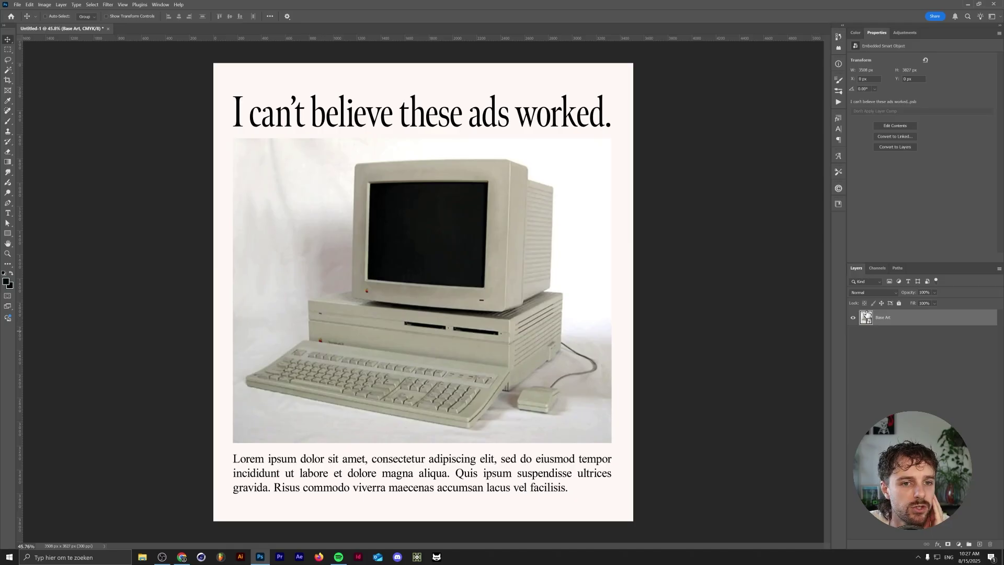
- Apply a Color Halftone filter to Base Art with a 10-pixel maximum radius and channel angles 15, 75, 0 and 45
{"action": "left_click", "coordinate": [111, 5]}
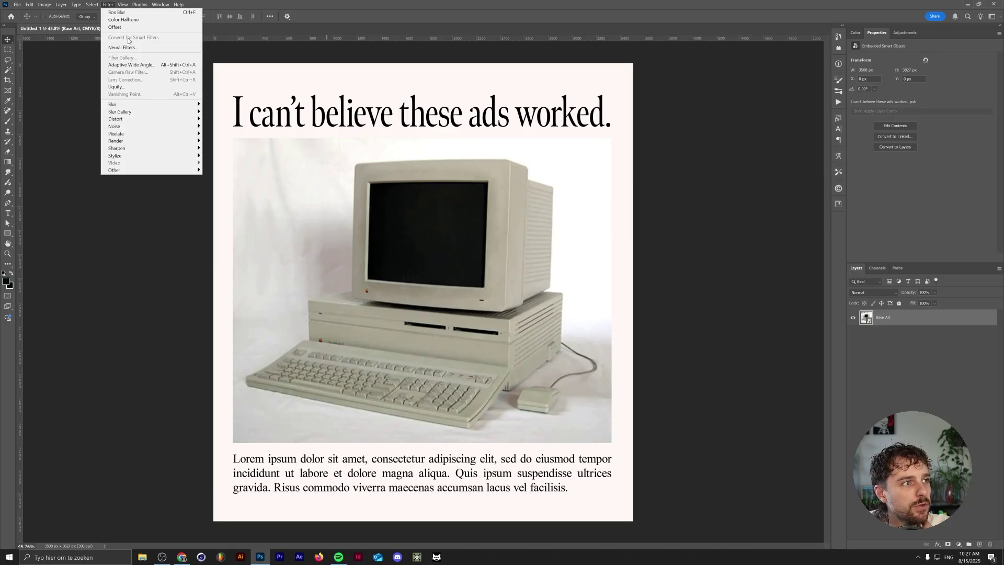
{"action": "mouse_move", "coordinate": [178, 134]}
{"action": "left_click", "coordinate": [237, 136]}
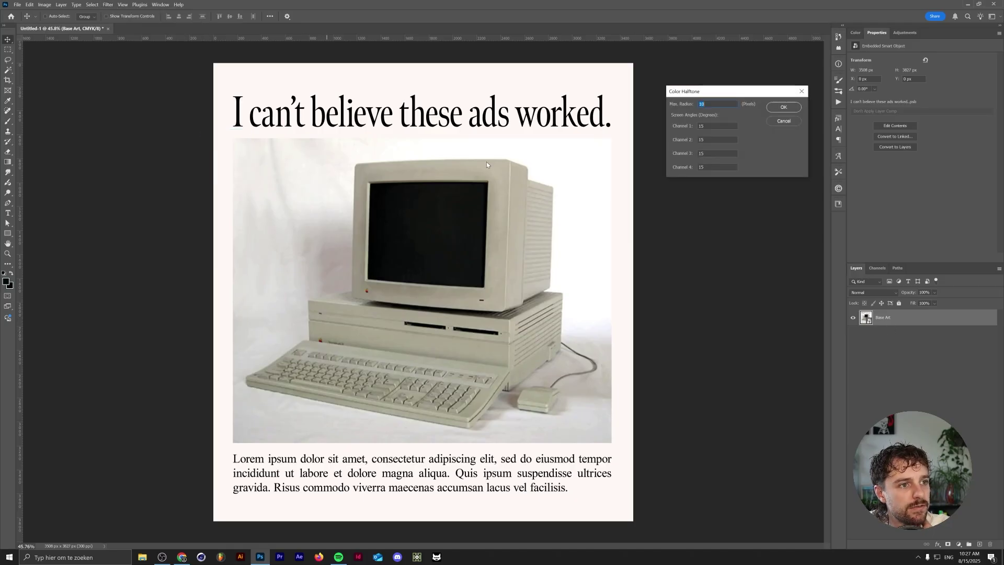
{"action": "key", "text": "Tab"}
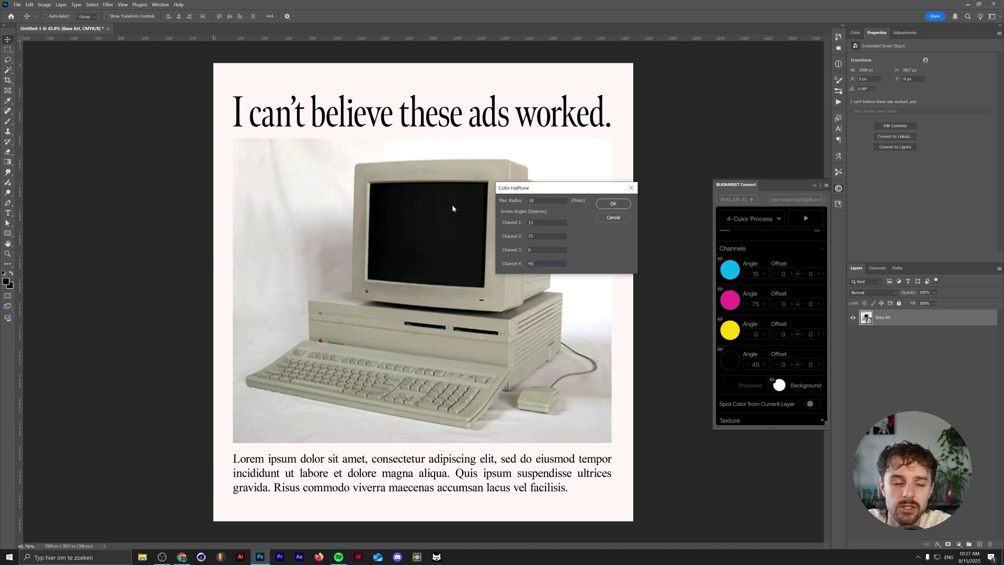
{"action": "double_click", "coordinate": [547, 201]}
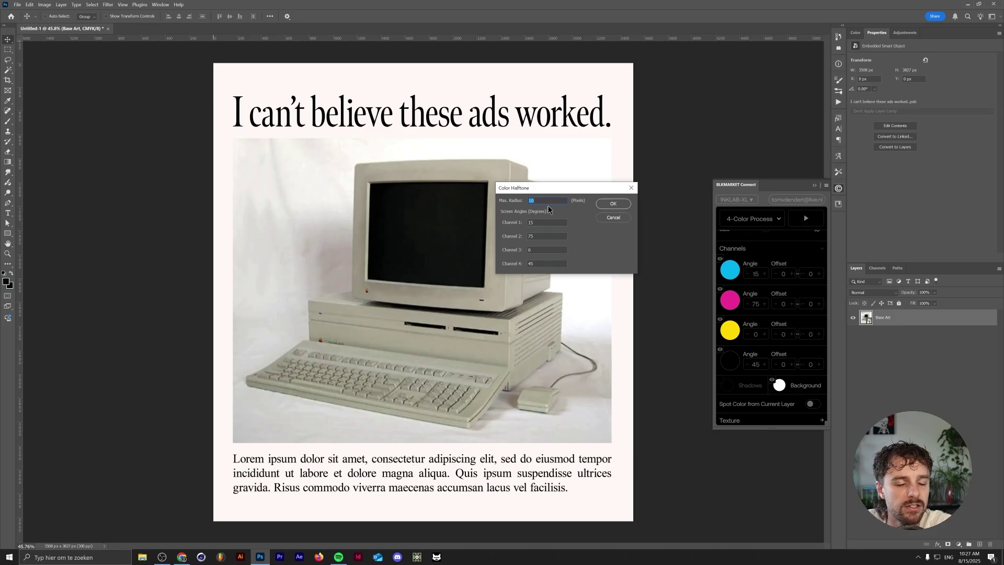
{"action": "left_click", "coordinate": [610, 204]}
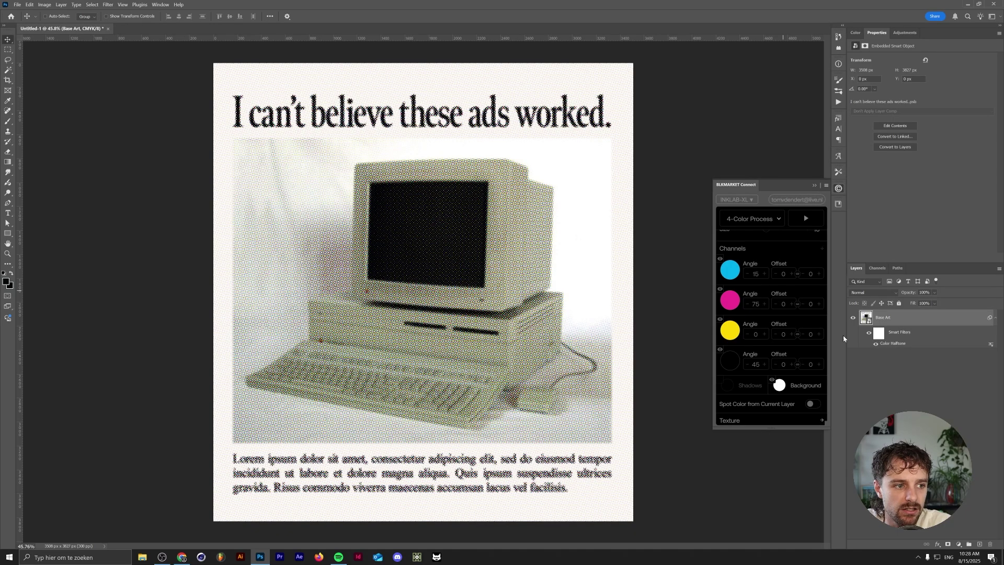
- Set the maximum radius of Base Art's Color Halftone filter to 4 pixels and inspect the dots
{"action": "double_click", "coordinate": [898, 345]}
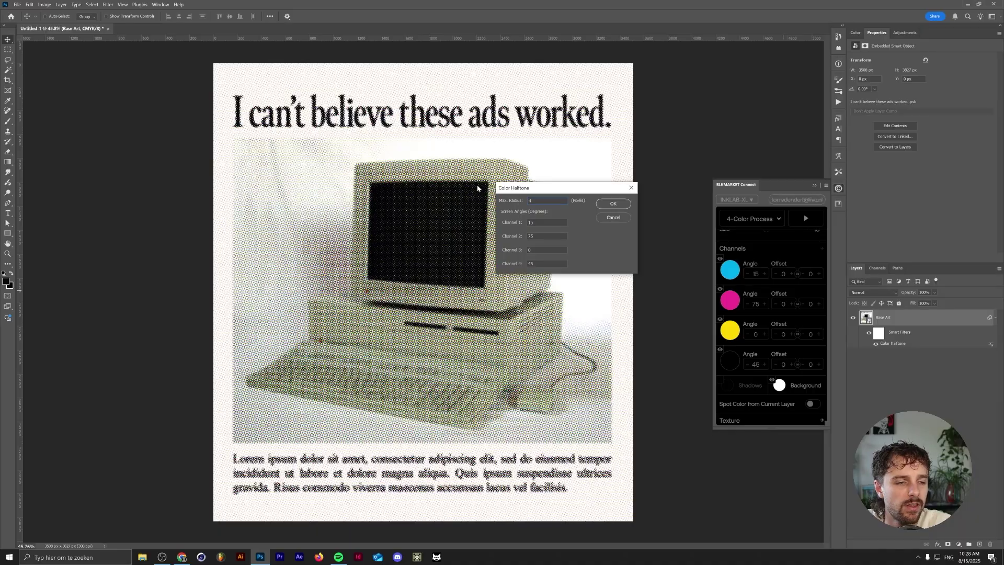
{"action": "key", "text": "Return"}
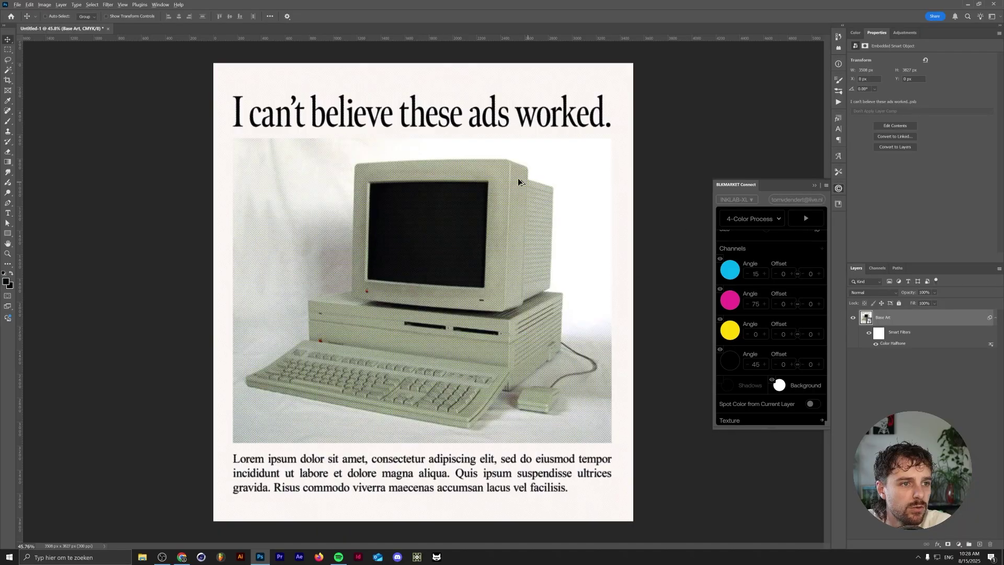
{"action": "scroll", "coordinate": [518, 178], "scroll_direction": "up", "scroll_amount": 6}
{"action": "scroll", "coordinate": [510, 227], "scroll_direction": "down", "scroll_amount": 6}
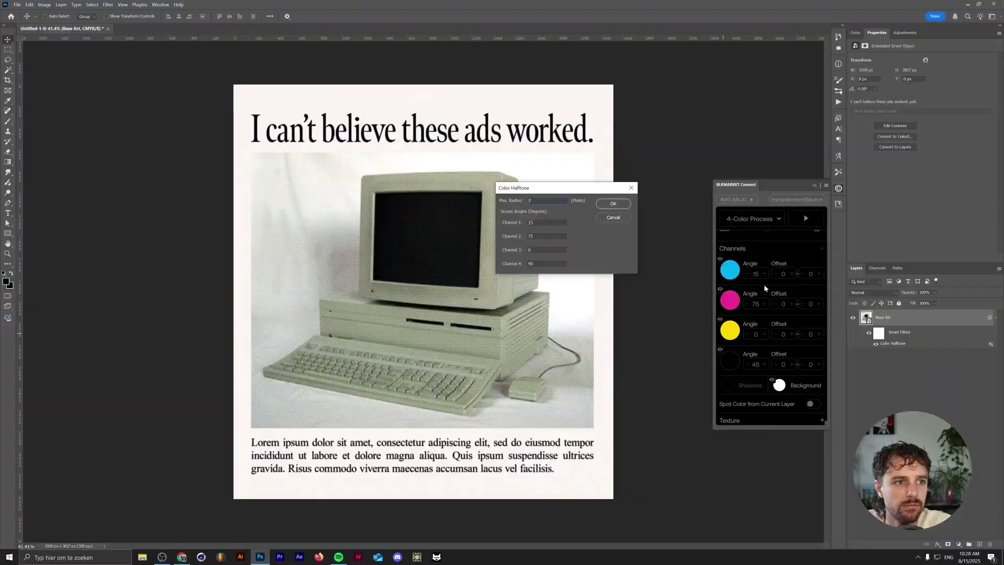
- Re-edit Base Art's Color Halftone filter, applying a maximum radius slightly larger than 4 pixels, and check the dot size
{"action": "key", "text": "Return"}
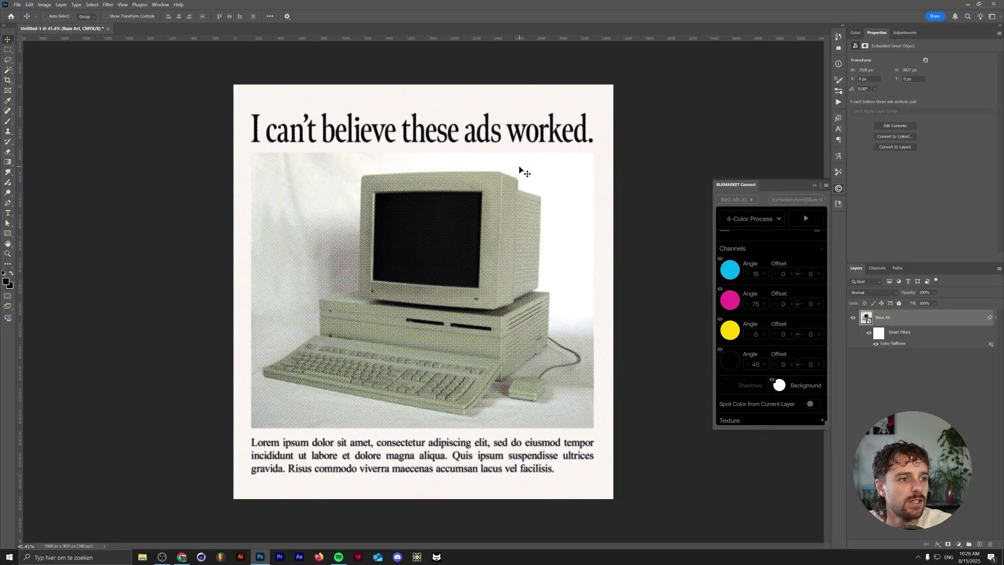
{"action": "scroll", "coordinate": [468, 142], "scroll_direction": "up", "scroll_amount": 5}
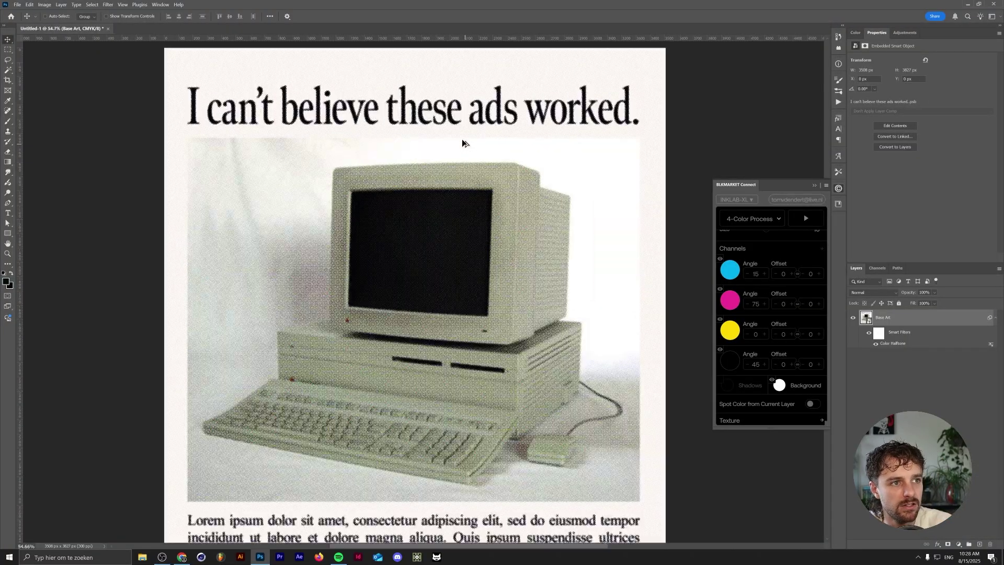
{"action": "scroll", "coordinate": [463, 124], "scroll_direction": "down", "scroll_amount": 5}
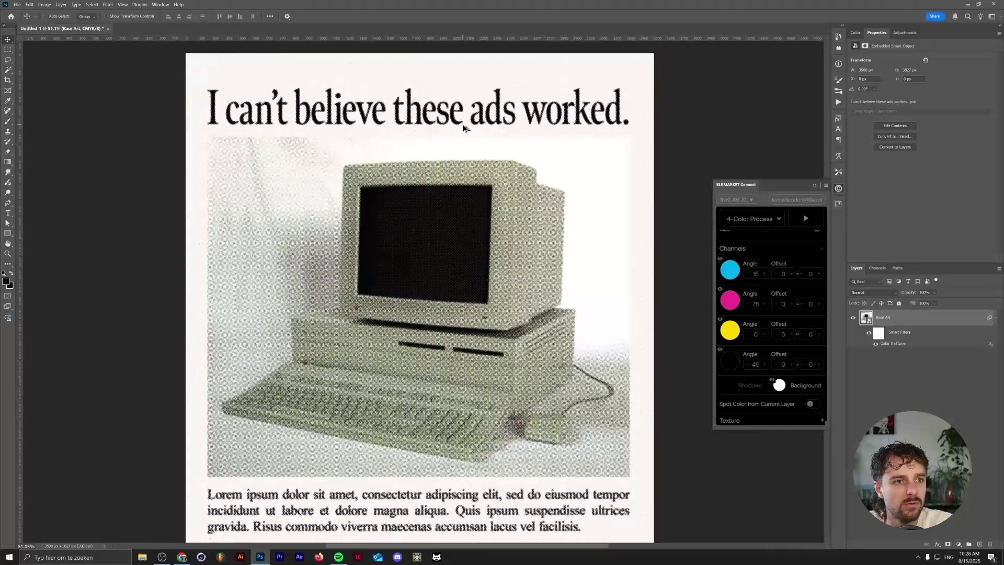
- Hide the plugin panel and display the document's color channels
{"action": "left_click", "coordinate": [814, 185]}
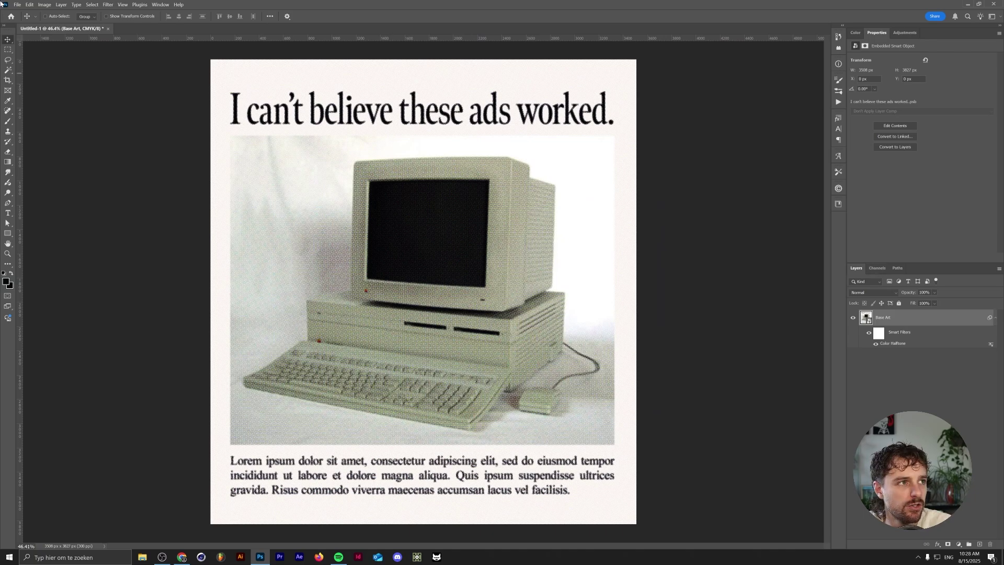
{"action": "left_click", "coordinate": [159, 4]}
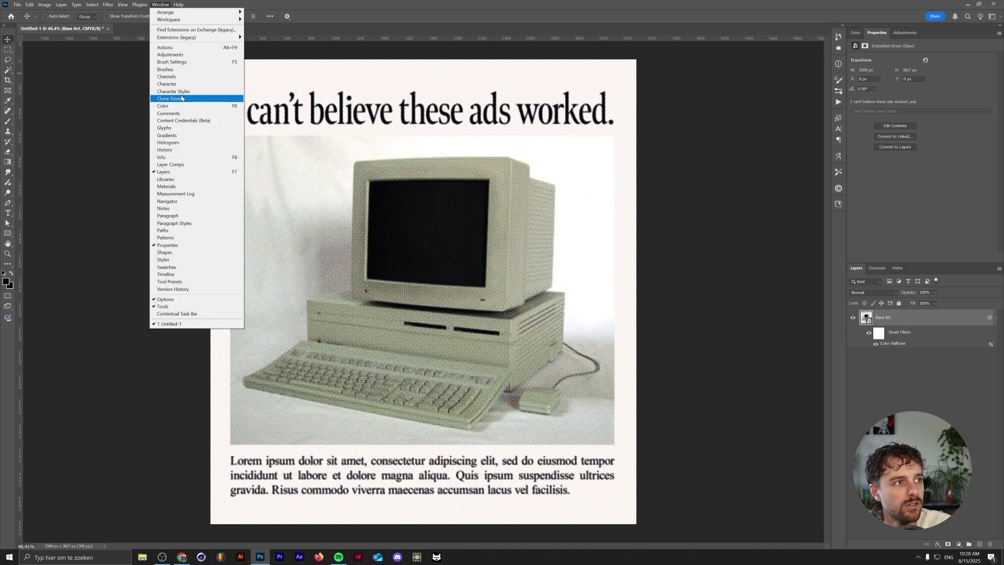
{"action": "left_click", "coordinate": [188, 77]}
{"action": "left_click", "coordinate": [874, 268]}
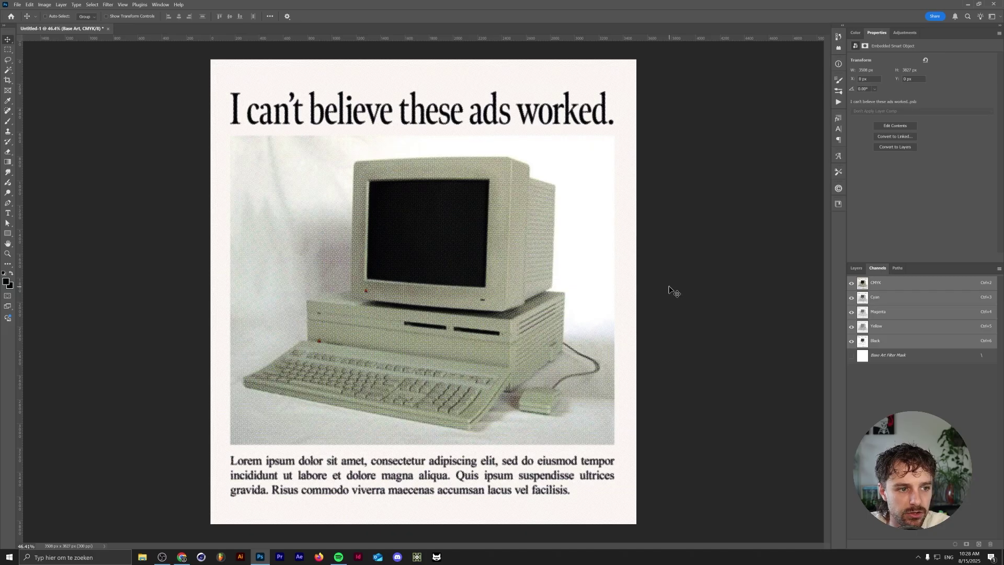
- Compare the Cyan channel with the CMYK composite at high magnification to examine the individual halftone dots
{"action": "left_click", "coordinate": [898, 299]}
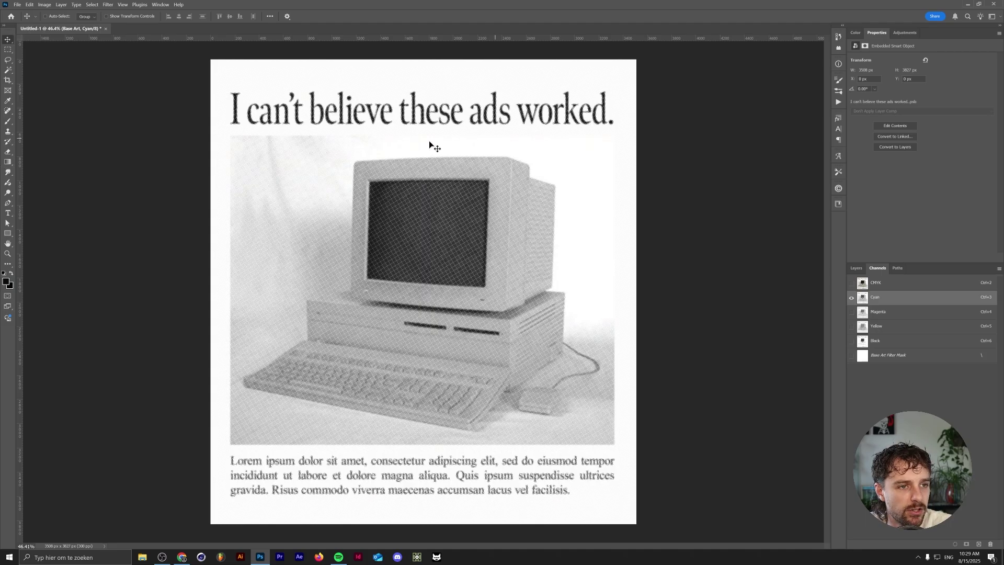
{"action": "left_click", "coordinate": [852, 283]}
{"action": "scroll", "coordinate": [462, 279], "scroll_direction": "up", "scroll_amount": 1}
{"action": "scroll", "coordinate": [463, 278], "scroll_direction": "up", "scroll_amount": 12}
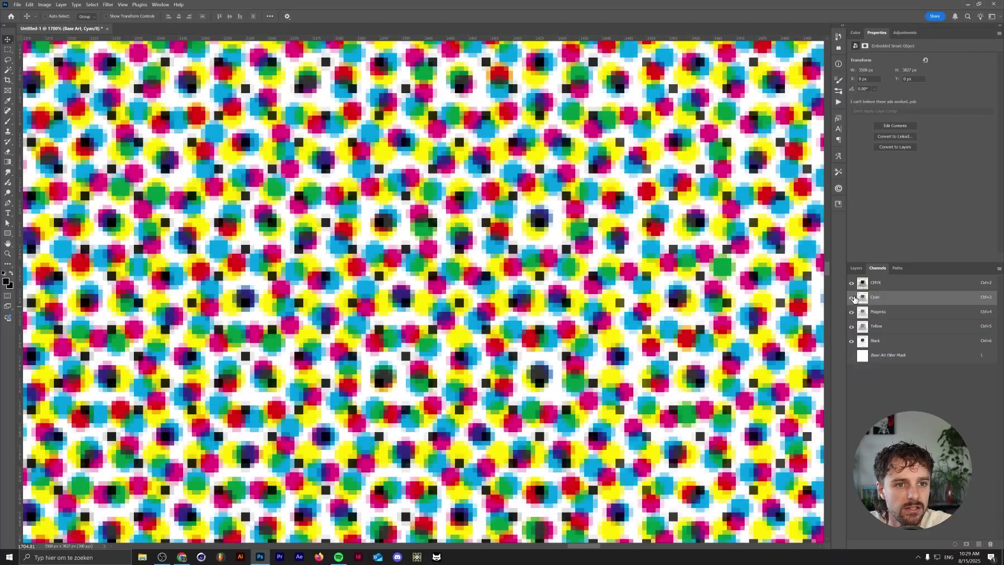
{"action": "left_click", "coordinate": [877, 297]}
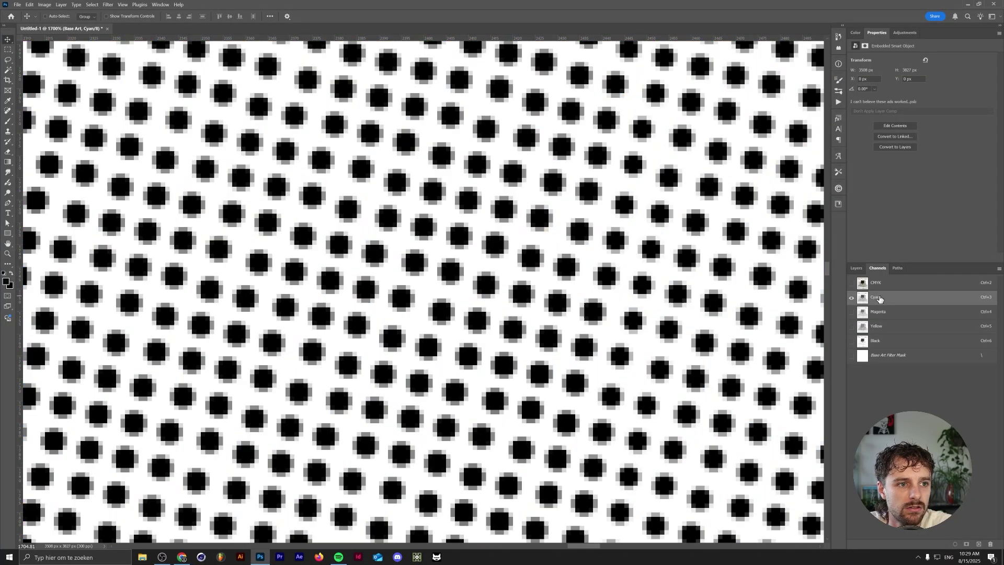
{"action": "left_click", "coordinate": [879, 288]}
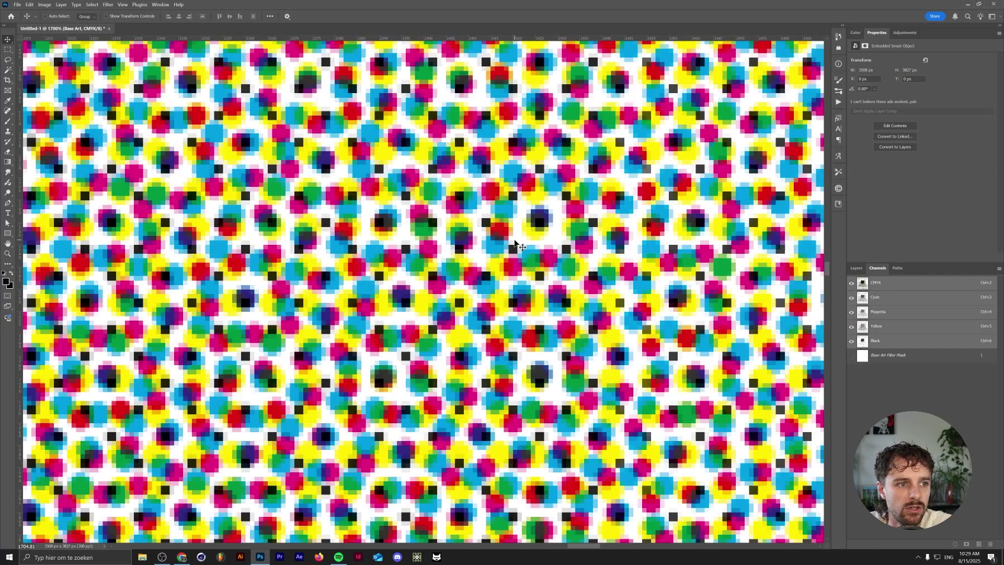
{"action": "scroll", "coordinate": [497, 251], "scroll_direction": "up", "scroll_amount": 8}
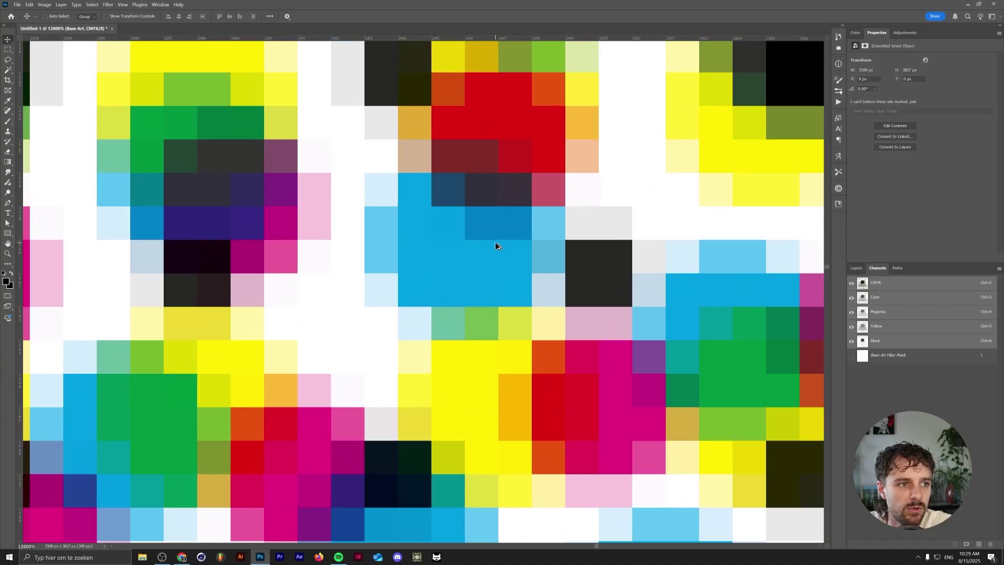
{"action": "left_click", "coordinate": [922, 305]}
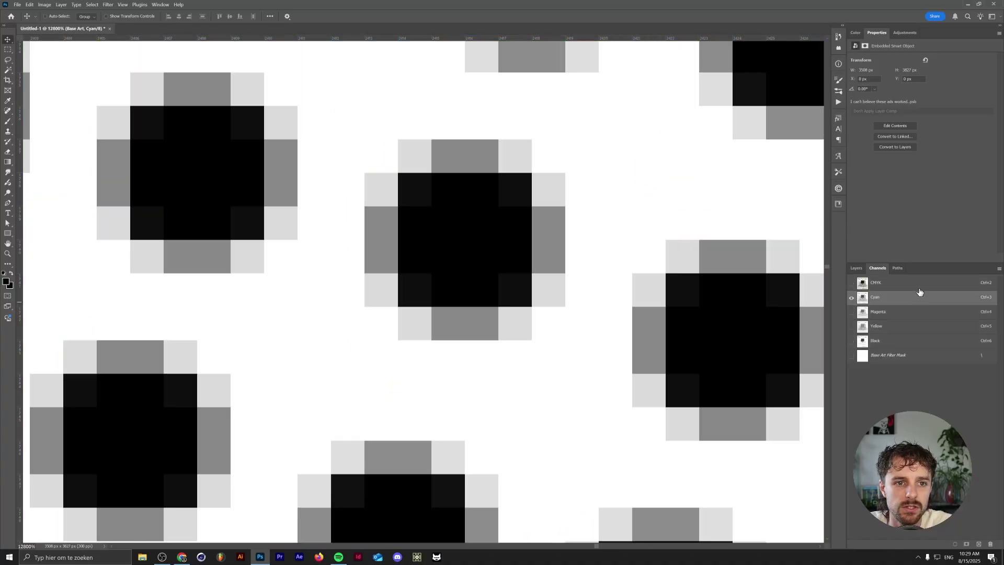
{"action": "left_click", "coordinate": [921, 288]}
{"action": "key", "text": "ctrl+0"}
- Copy the full contents of the Cyan channel, then restore the CMYK composite and return to the layers
{"action": "left_click", "coordinate": [899, 301]}
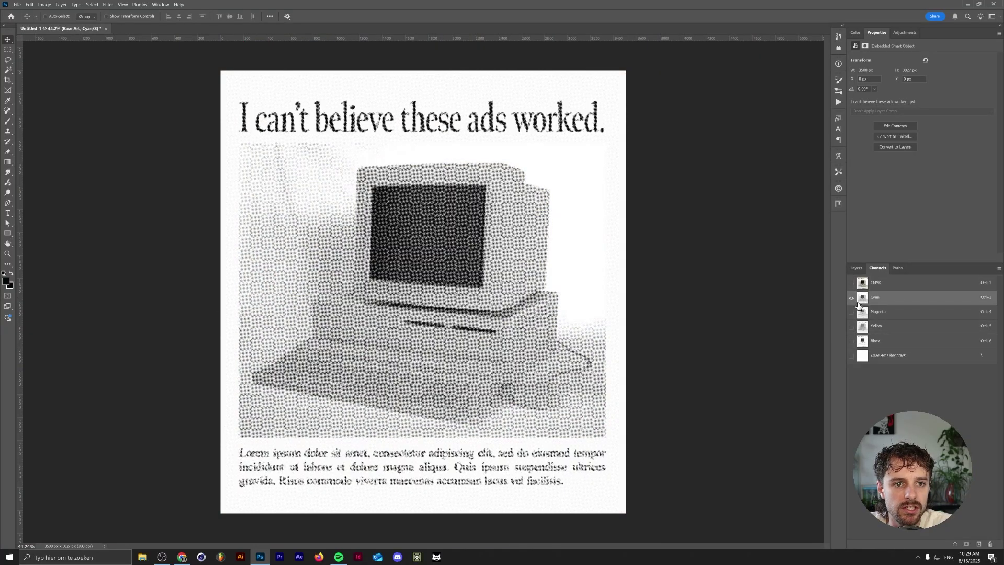
{"action": "key", "text": "ctrl"}
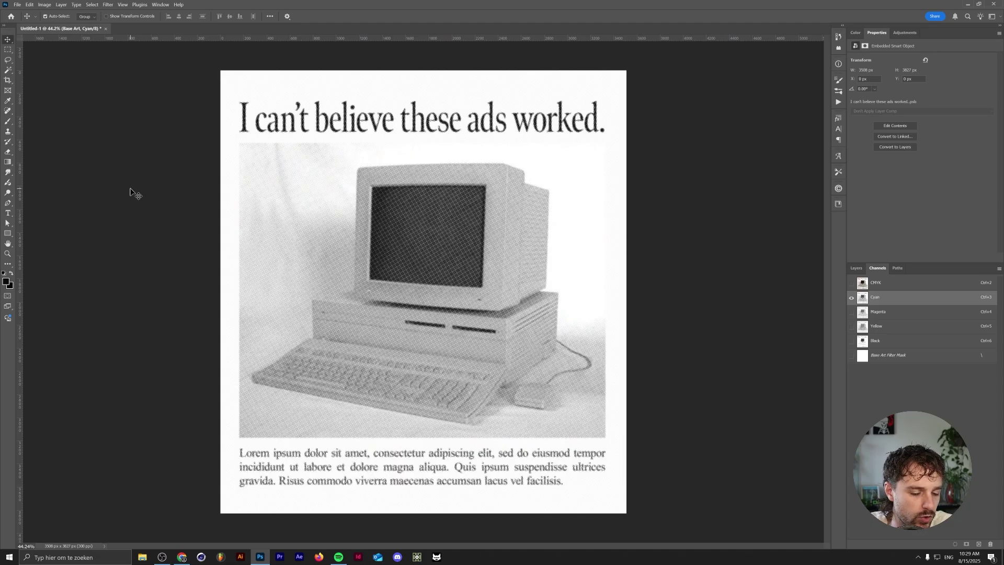
{"action": "key", "text": "ctrl+a"}
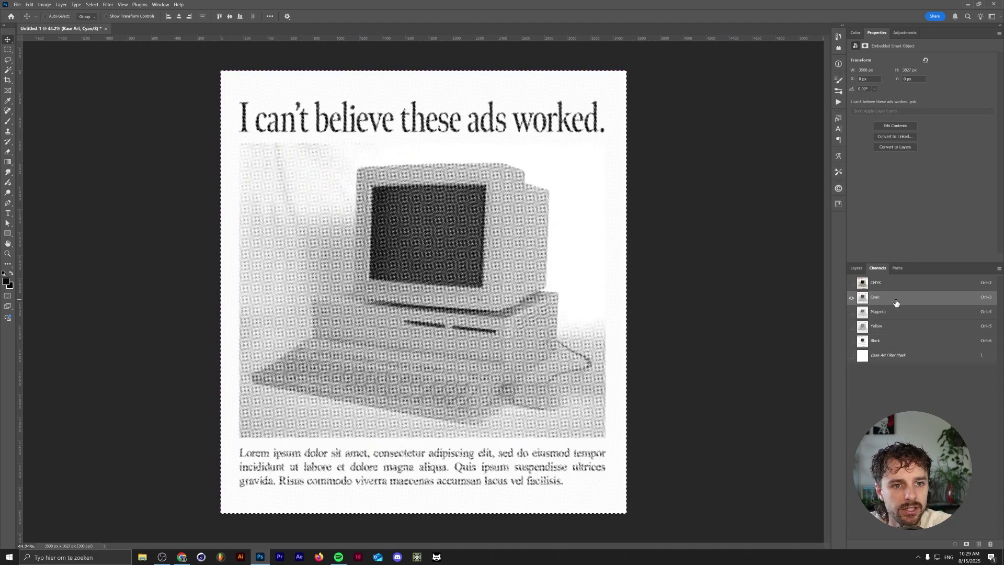
{"action": "left_click", "coordinate": [876, 283]}
{"action": "left_click", "coordinate": [857, 267]}
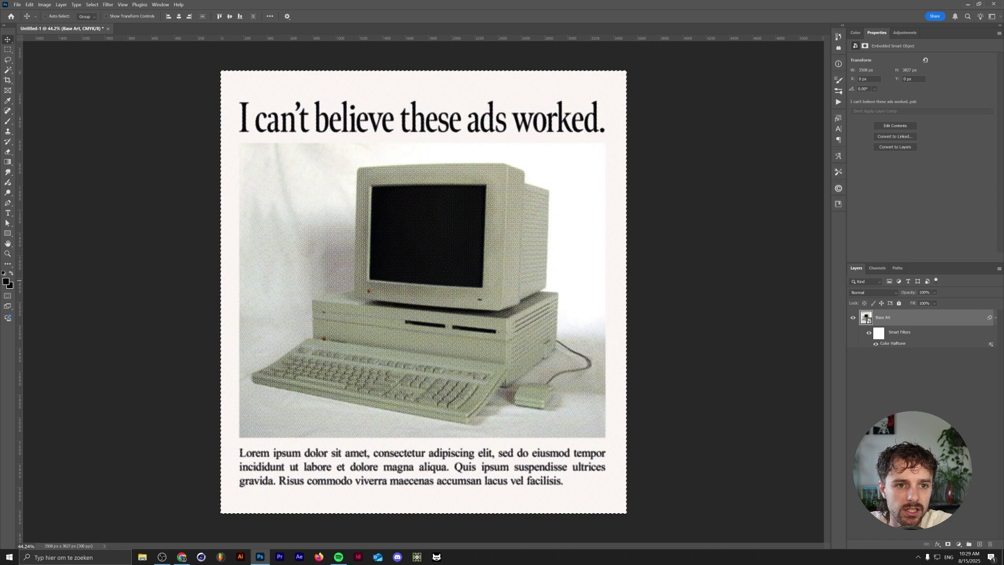
- Add a solid color fill layer above Base Art in pure cyan: C 100, M 0, Y 0, K 0
{"action": "left_click", "coordinate": [960, 545]}
{"action": "left_click", "coordinate": [961, 405]}
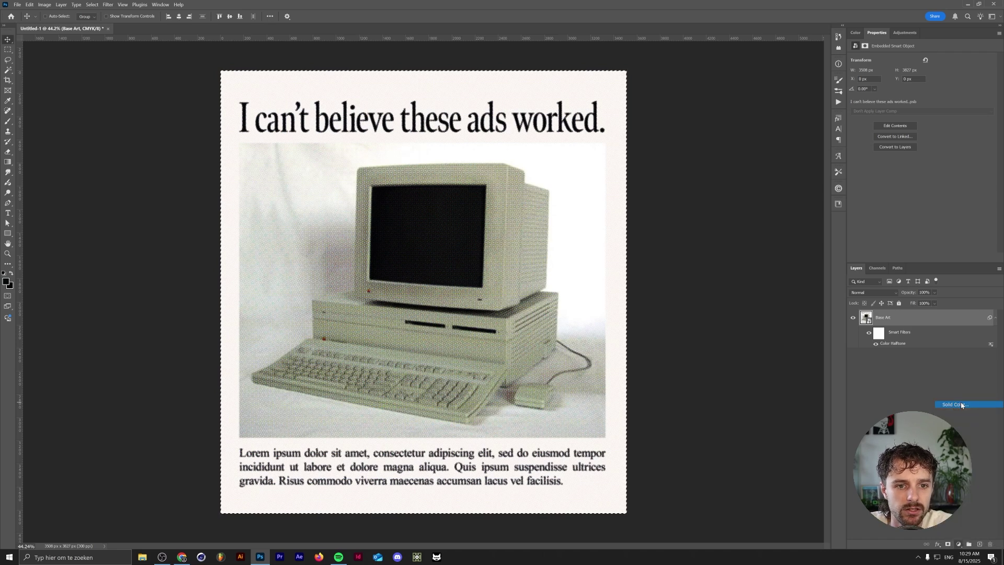
{"action": "type", "text": "100"}
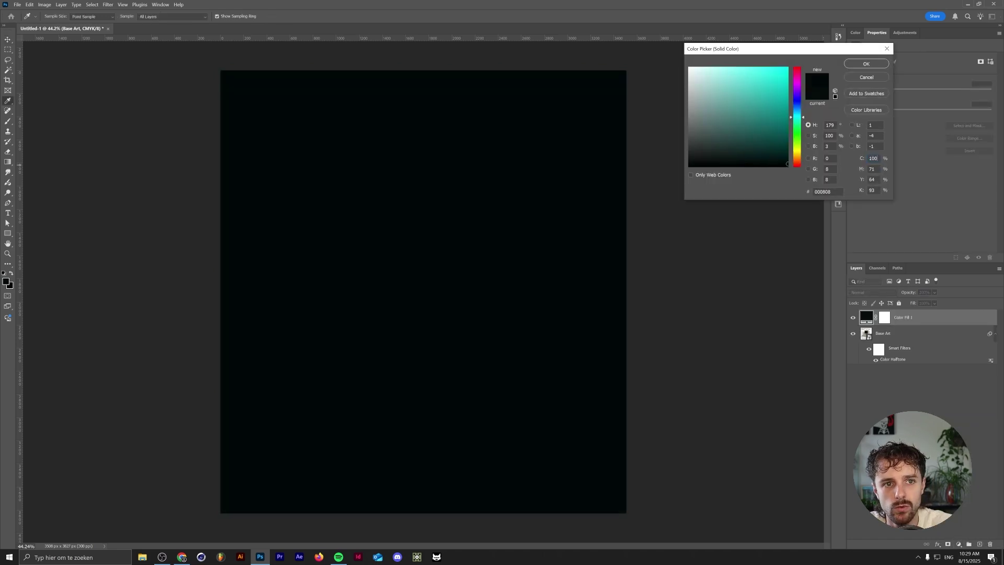
{"action": "type", "text": "0"}
{"action": "key", "text": "Tab"}
{"action": "type", "text": "0"}
{"action": "key", "text": "Tab"}
{"action": "type", "text": "0"}
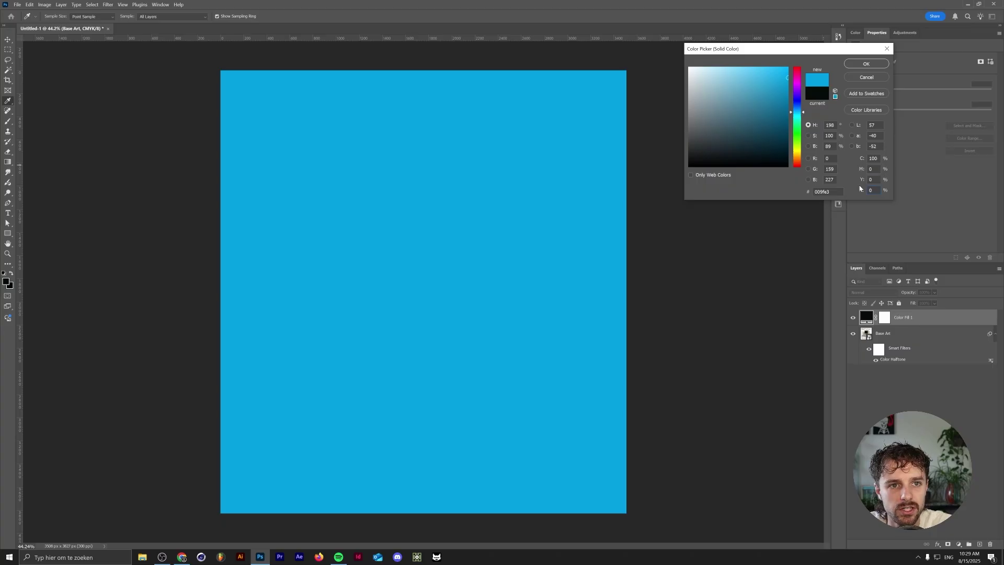
{"action": "left_click_drag", "start_coordinate": [821, 52], "coordinate": [656, 107]}
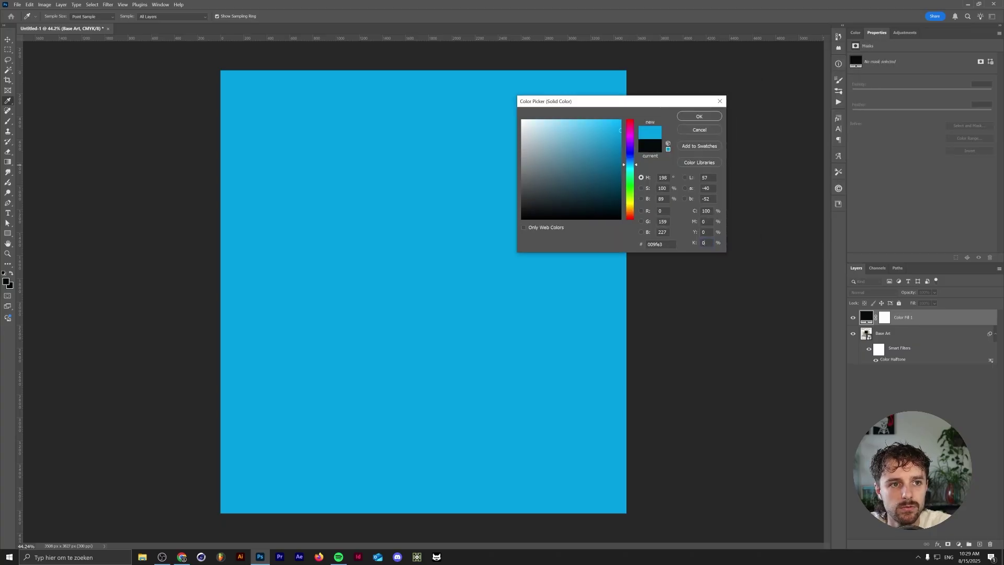
{"action": "left_click", "coordinate": [697, 117]}
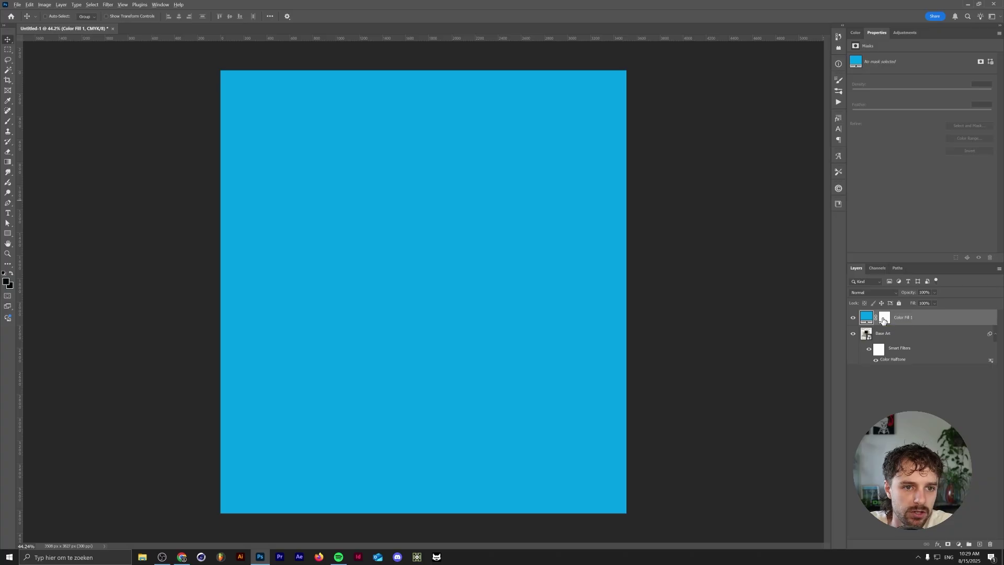
- Paste the copied Cyan channel into the cyan fill's layer mask, invert the mask, and return to the normal view
{"action": "left_click", "coordinate": [884, 320], "text": "alt"}
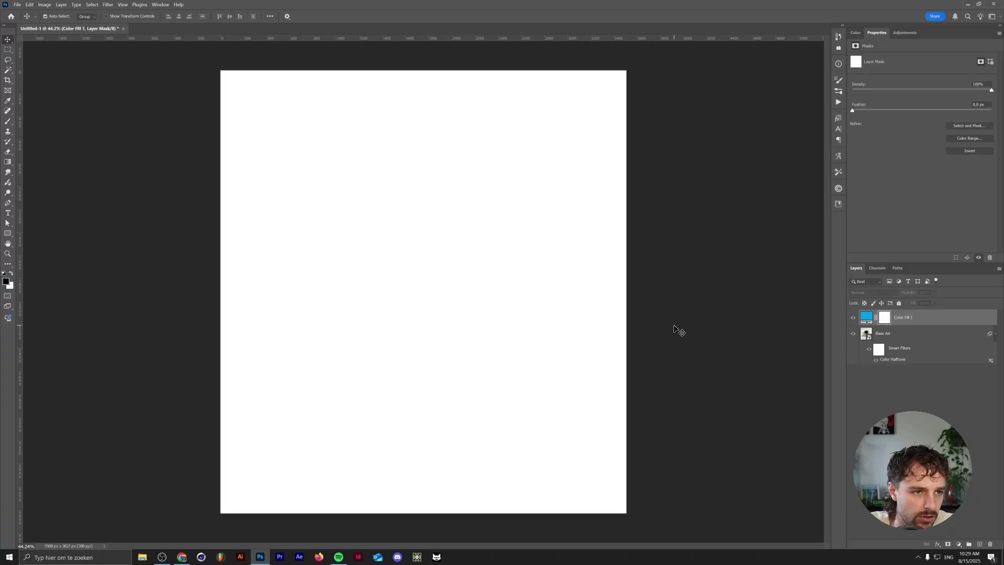
{"action": "key", "text": "ctrl+v"}
{"action": "key", "text": "ctrl+d"}
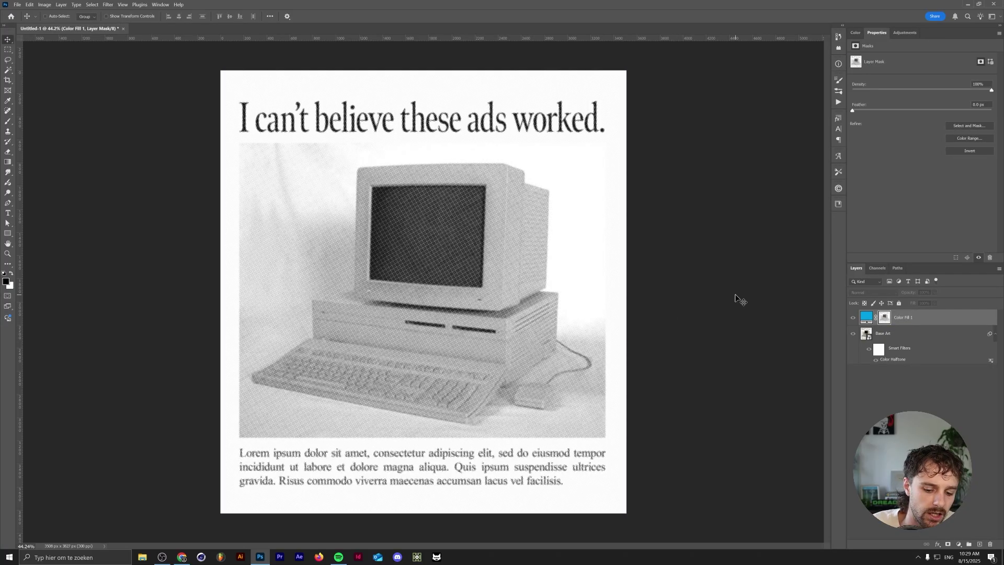
{"action": "key", "text": "ctrl+i"}
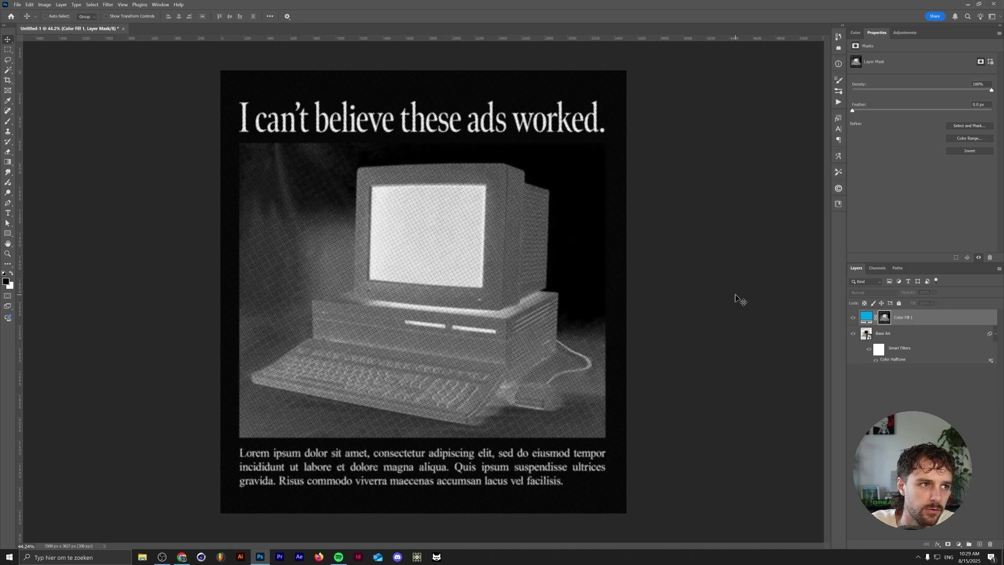
{"action": "left_click", "coordinate": [885, 317], "text": "alt"}
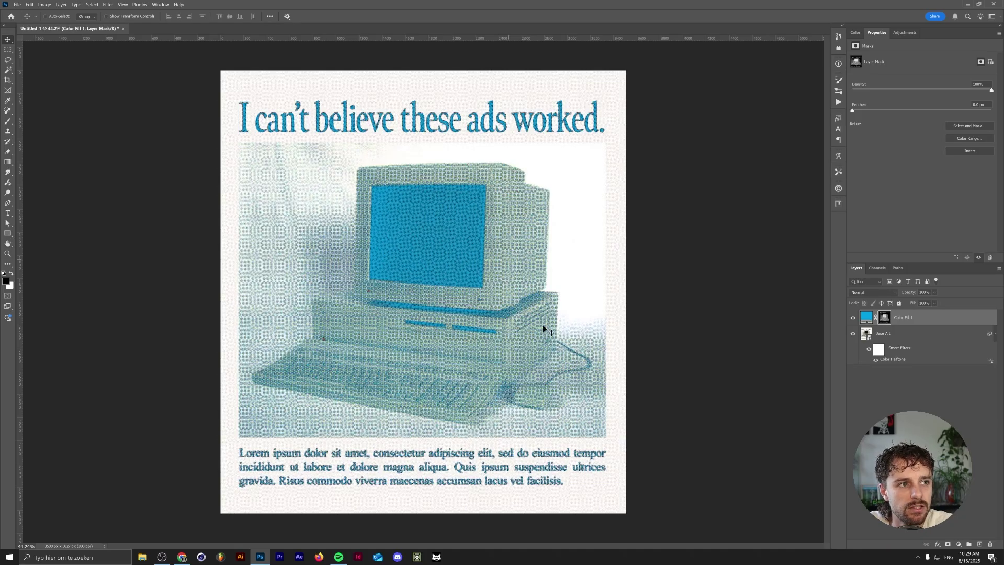
- Rename the cyan fill layer to C and hide it
{"action": "scroll", "coordinate": [463, 317], "scroll_direction": "up", "scroll_amount": 2}
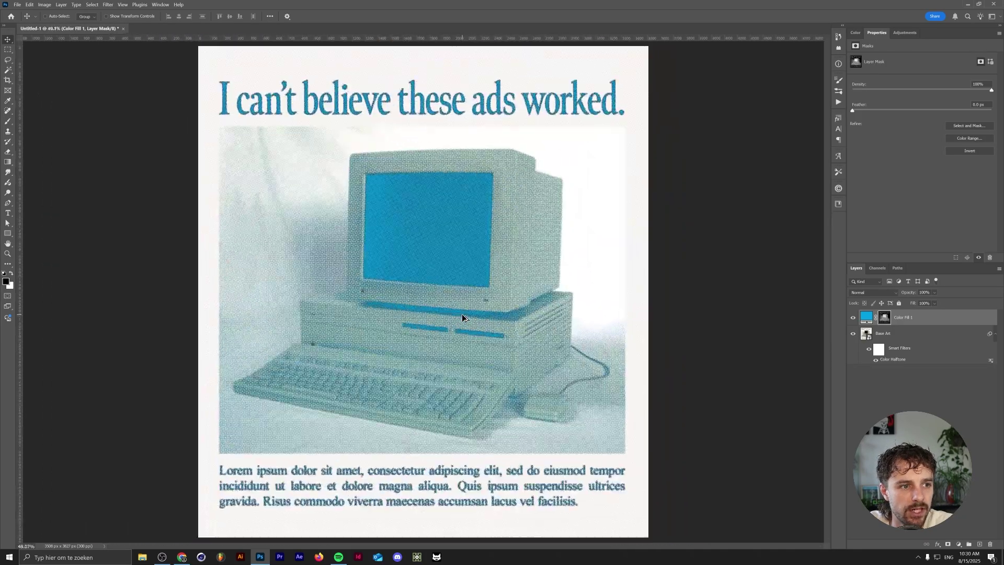
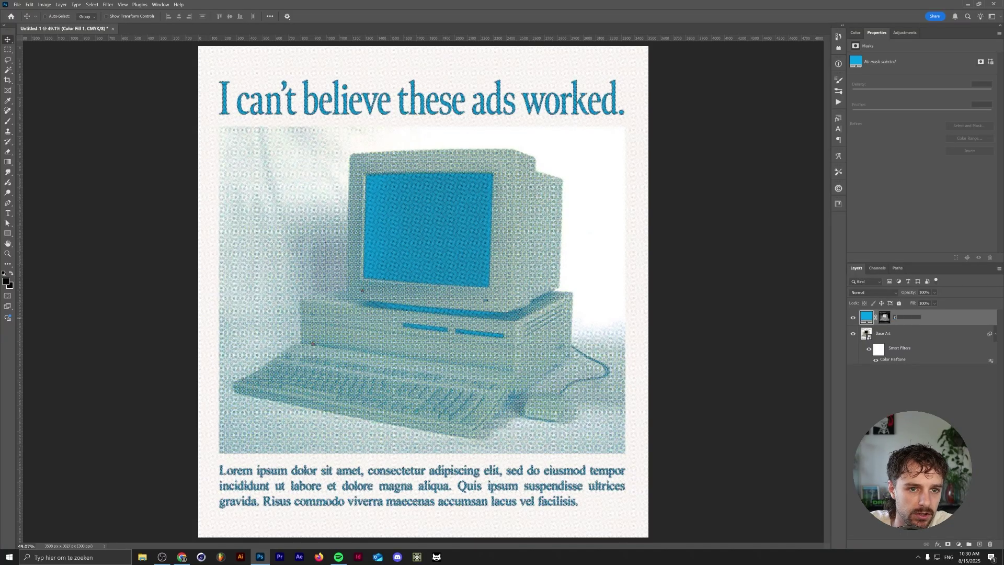
{"action": "type", "text": "C"}
{"action": "key", "text": "Return"}
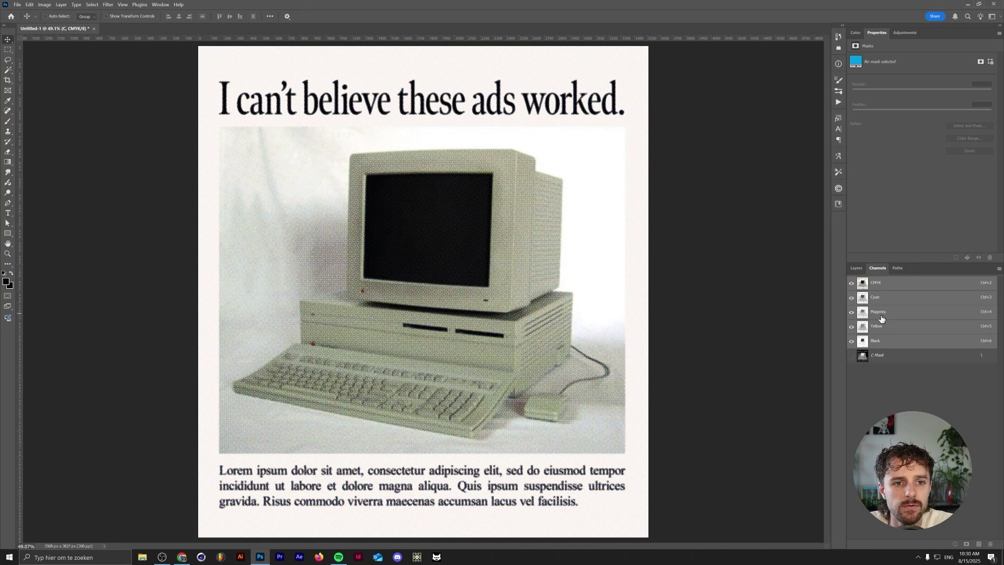
- Copy the full contents of the Magenta channel, restore the CMYK composite, and start a new fill layer for it
{"action": "left_click", "coordinate": [884, 313]}
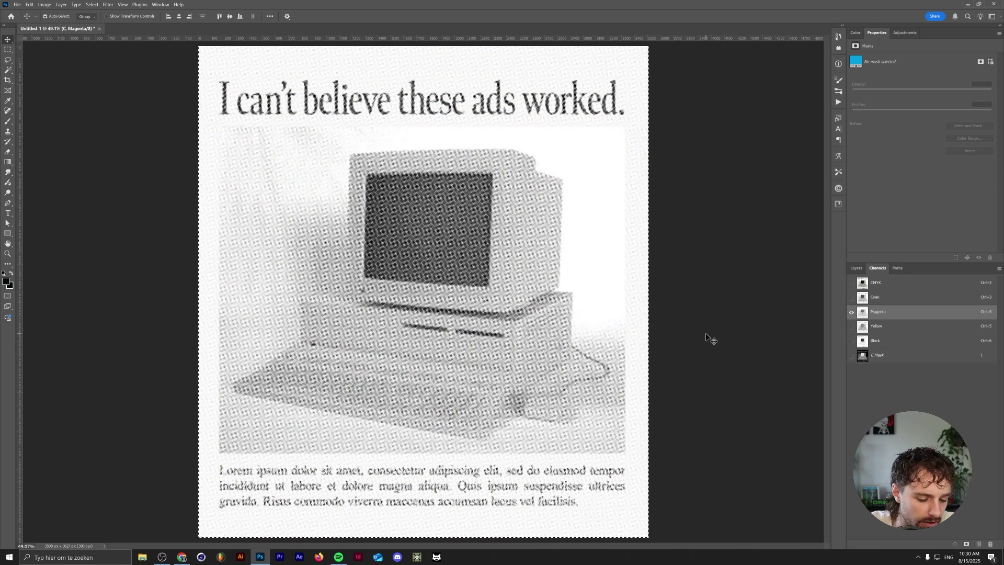
{"action": "left_click", "coordinate": [884, 283]}
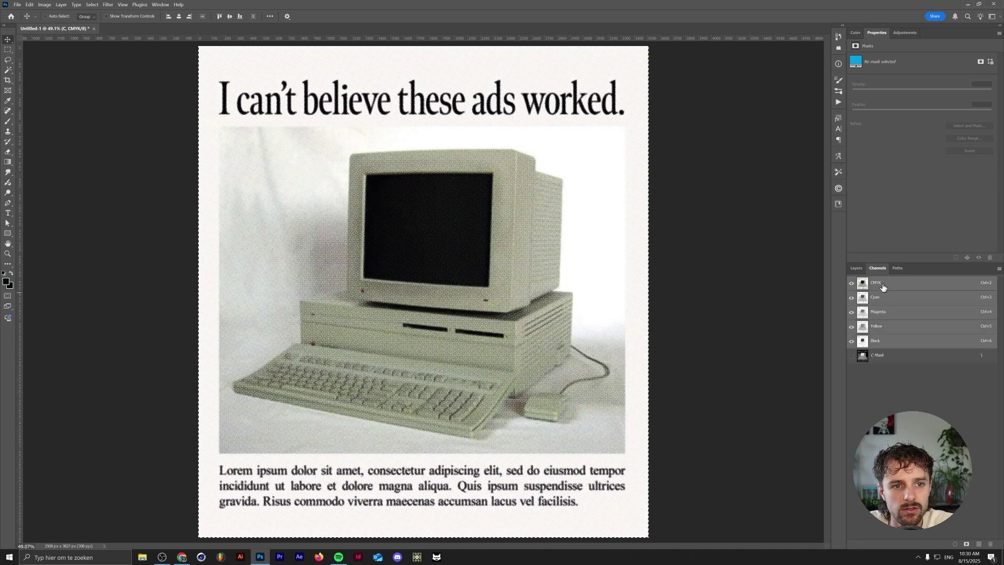
{"action": "left_click", "coordinate": [857, 268]}
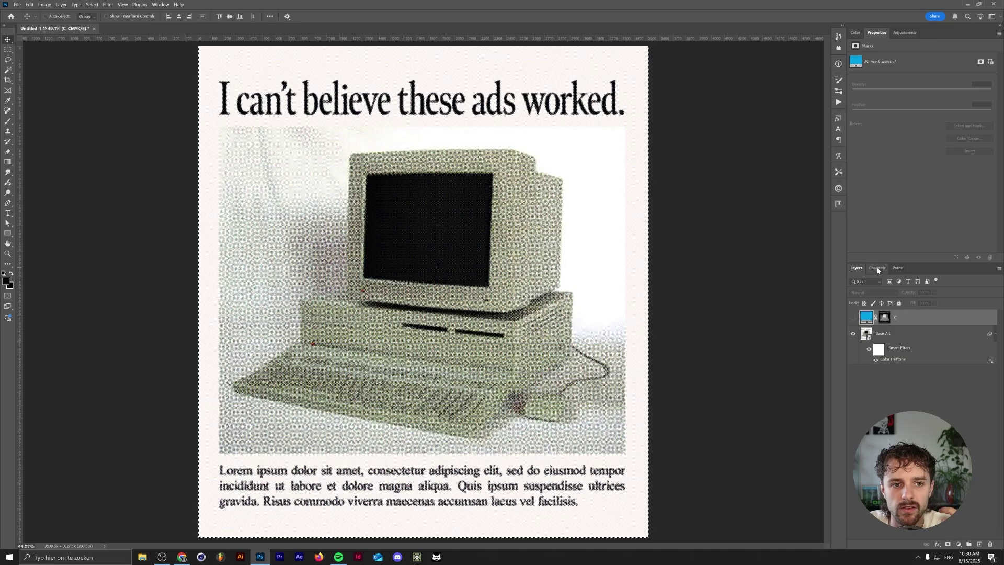
{"action": "left_click", "coordinate": [958, 546]}
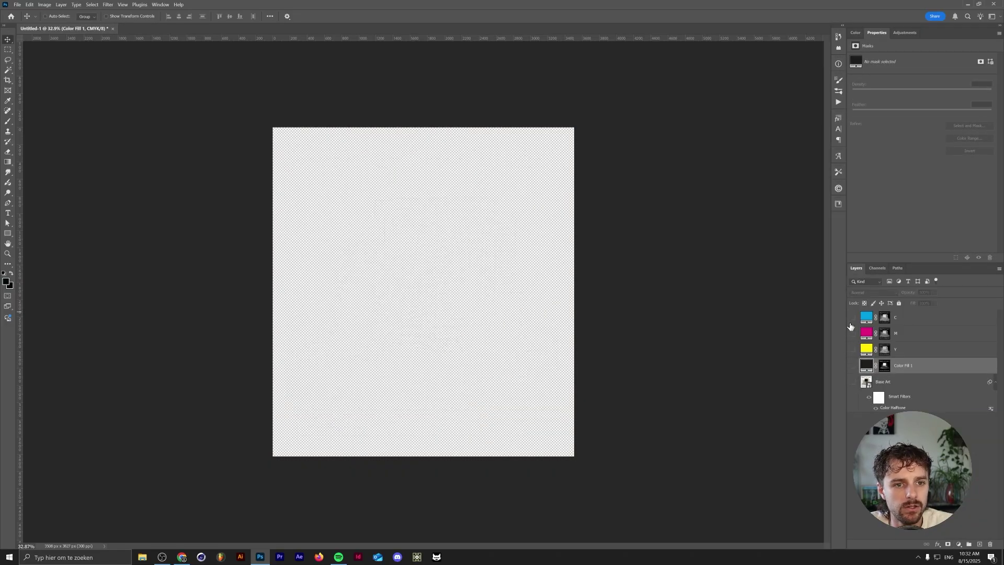
- Show all four ink fill layers and add a white-filled layer directly beneath them, above Base Art
{"action": "left_click_drag", "start_coordinate": [853, 318], "coordinate": [853, 365]}
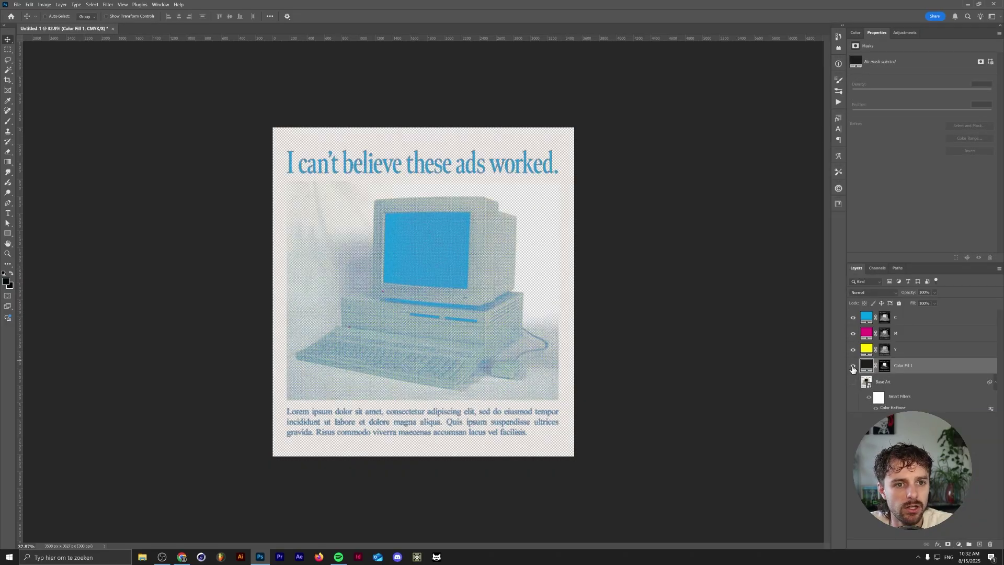
{"action": "left_click", "coordinate": [980, 545], "text": "ctrl"}
{"action": "key", "text": "x"}
{"action": "key", "text": "x"}
{"action": "key", "text": "ctrl+BackSpace"}
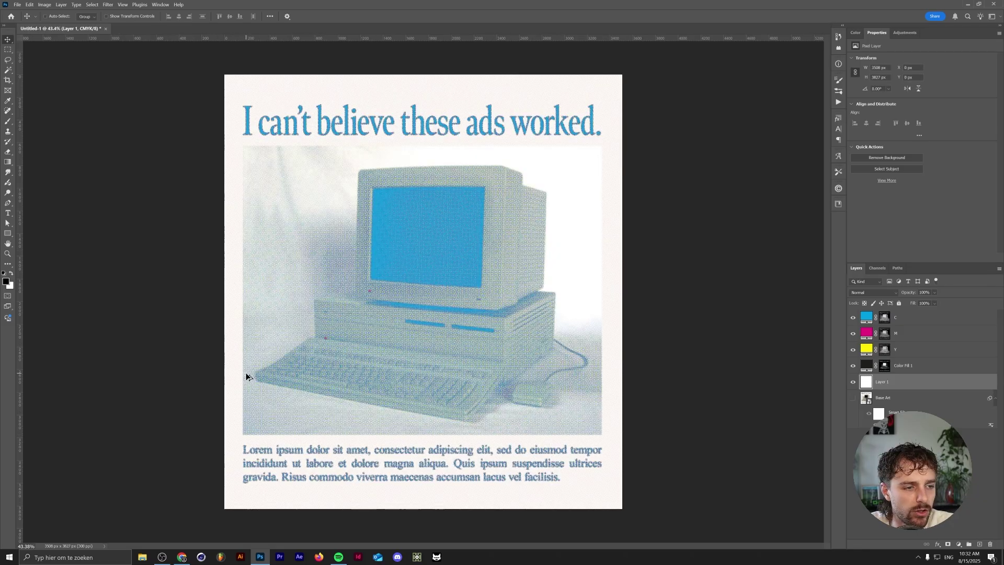
- Set the blend mode of the cyan, magenta, yellow and black fill layers to Multiply
{"action": "scroll", "coordinate": [423, 293], "scroll_direction": "up", "scroll_amount": 2}
{"action": "left_click", "coordinate": [905, 366]}
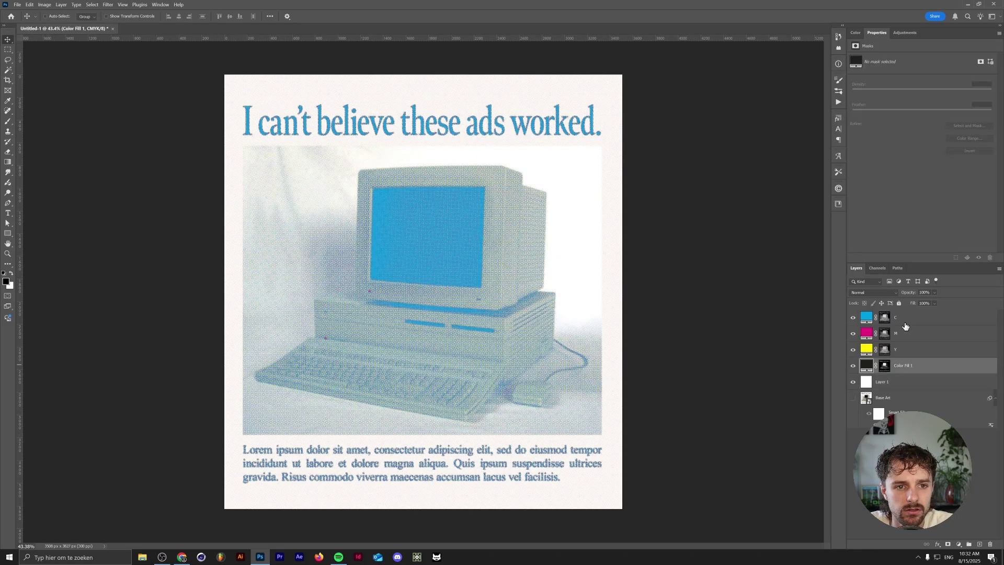
{"action": "left_click", "coordinate": [905, 318], "text": "shift"}
{"action": "left_click", "coordinate": [873, 292]}
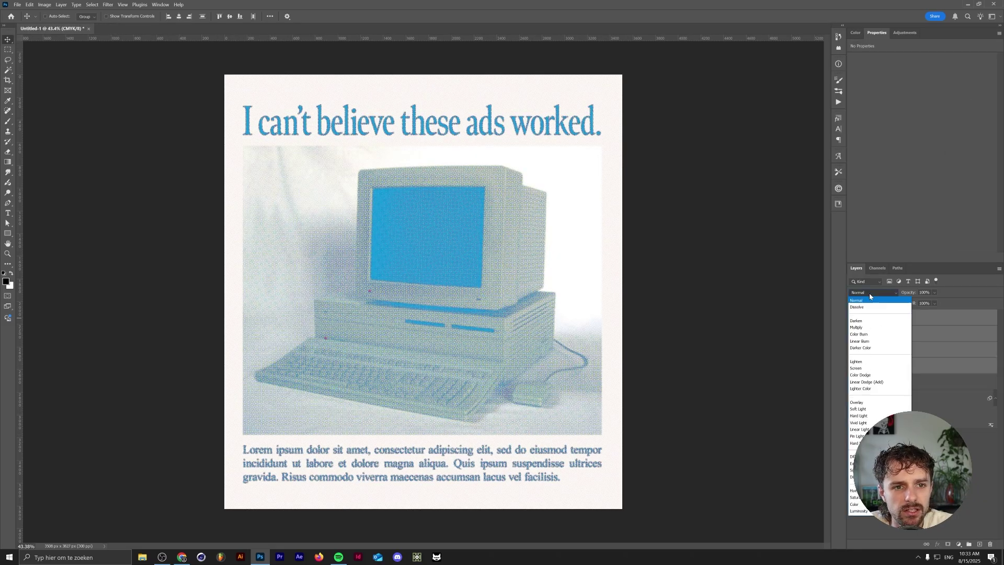
{"action": "left_click", "coordinate": [858, 328]}
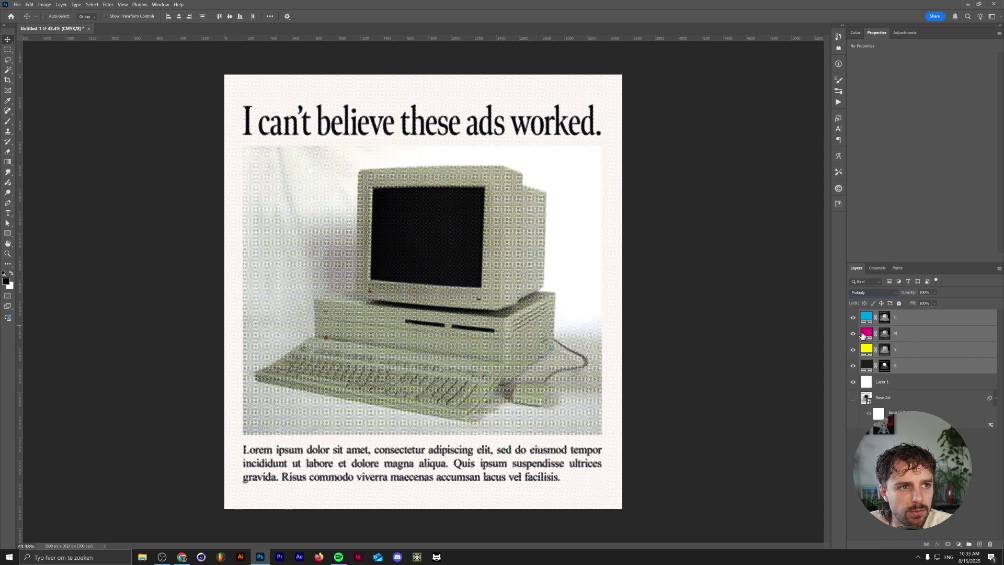
- Group the four ink layers together with the white layer and name the group Inklab
{"action": "left_click", "coordinate": [882, 388]}
{"action": "left_click", "coordinate": [909, 322], "text": "shift"}
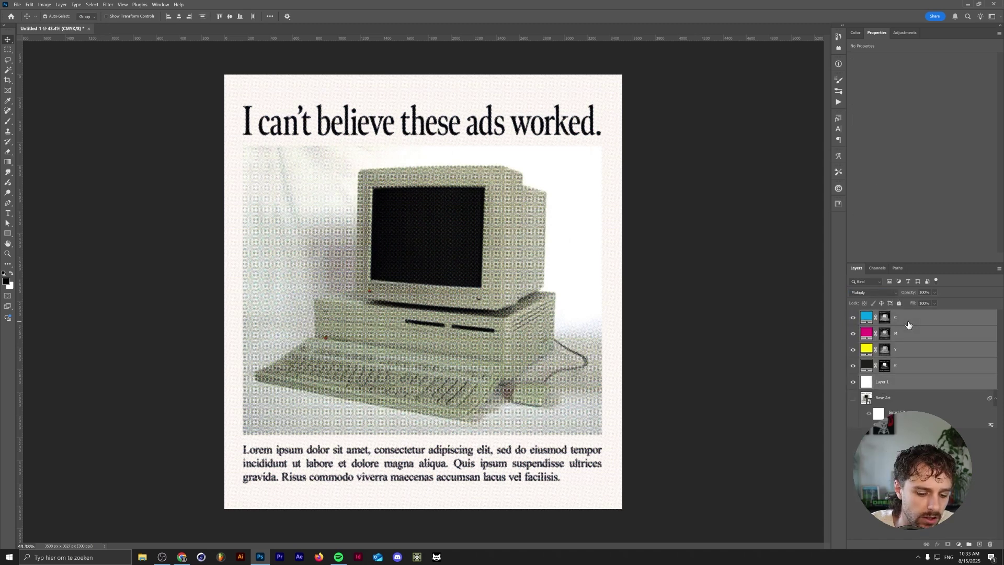
{"action": "key", "text": "ctrl+g"}
{"action": "double_click", "coordinate": [882, 314]}
{"action": "type", "text": "Inklab"}
{"action": "key", "text": "Return"}
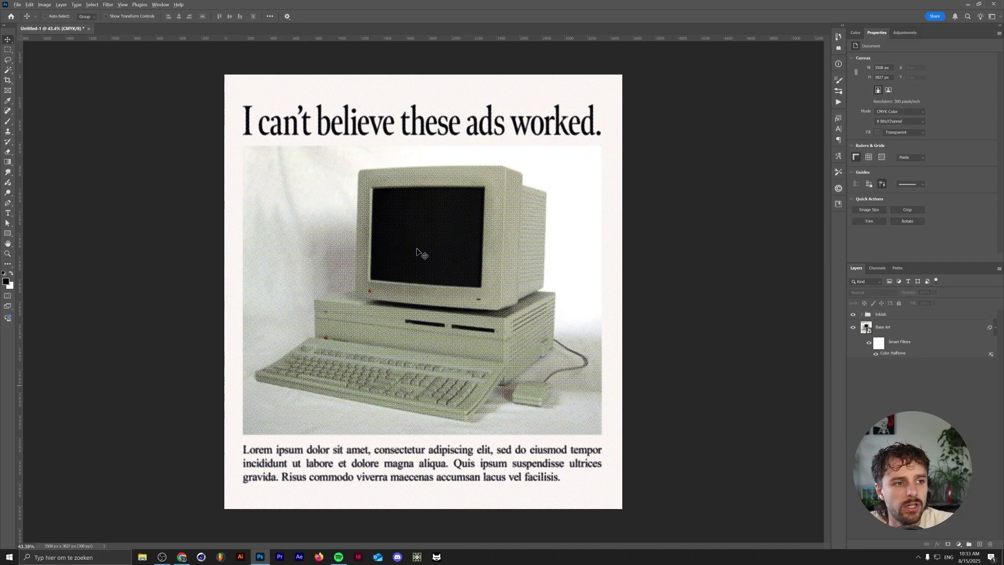
- Expand the Inklab group, select the C layer's mask, view the mask on its own, and return to the normal view
{"action": "scroll", "coordinate": [403, 235], "scroll_direction": "up", "scroll_amount": 2}
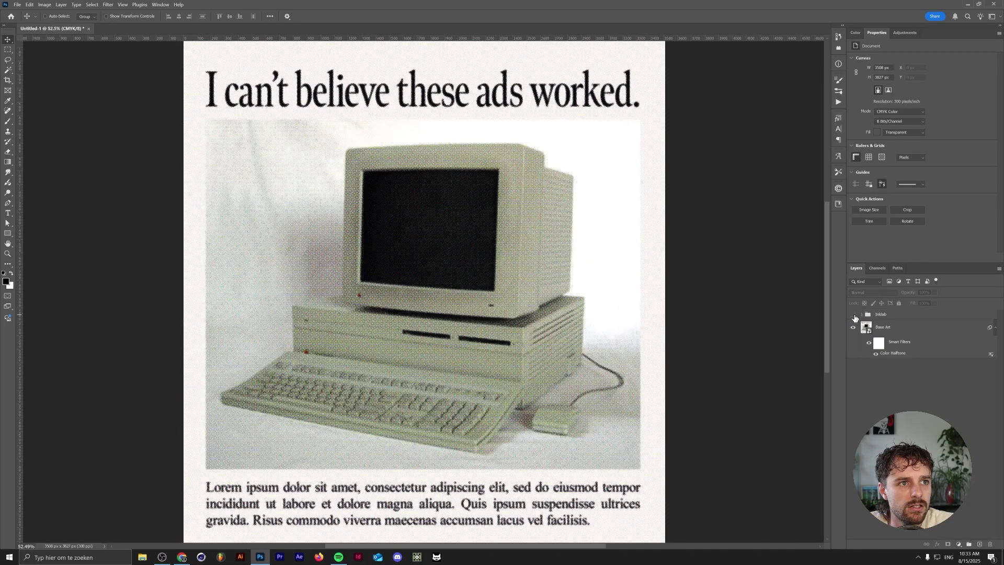
{"action": "left_click", "coordinate": [870, 316]}
{"action": "left_click", "coordinate": [862, 314]}
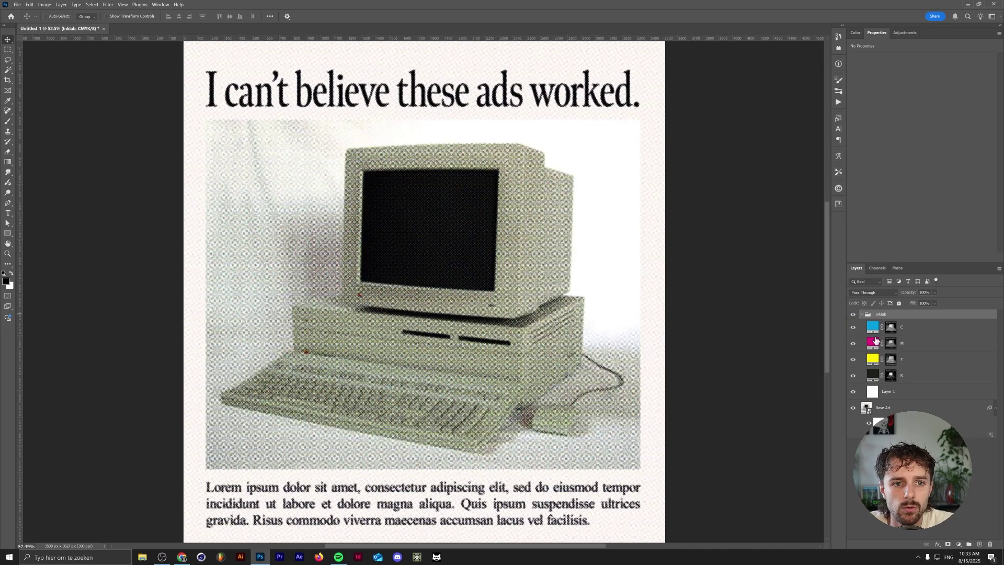
{"action": "left_click", "coordinate": [890, 328]}
{"action": "left_click", "coordinate": [890, 328], "text": "alt"}
{"action": "left_click", "coordinate": [890, 327], "text": "alt"}
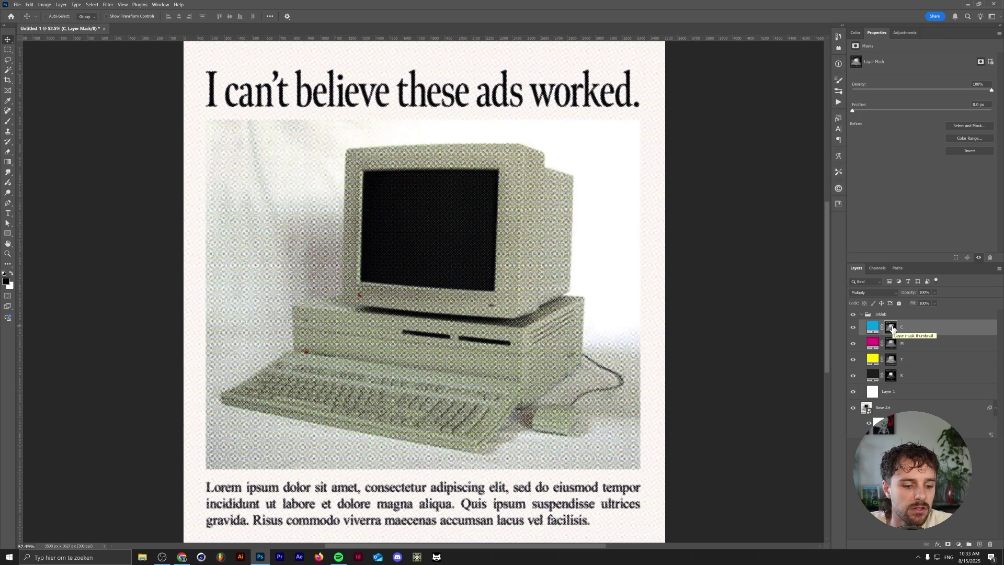
- Offset the C layer's mask slightly up and to the right, and inspect the cyan misregistration in the headline
{"action": "key", "text": "alt+v"}
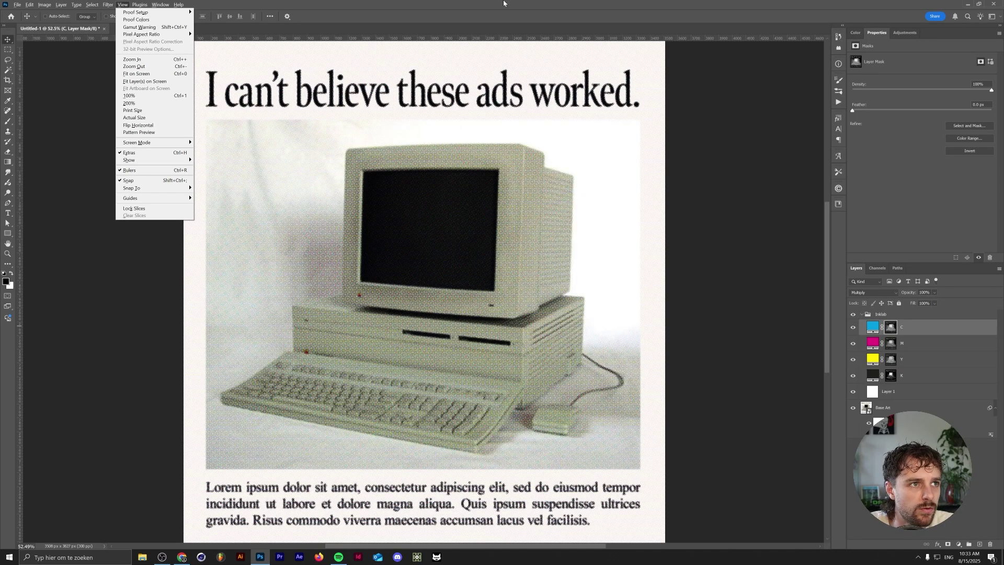
{"action": "key", "text": "Escape"}
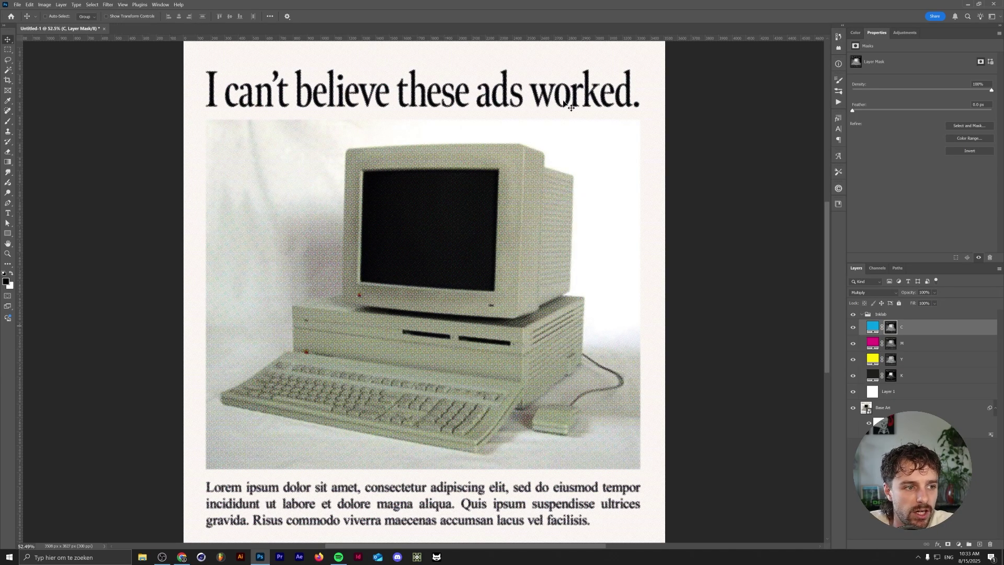
{"action": "scroll", "coordinate": [510, 107], "scroll_direction": "up", "scroll_amount": 2}
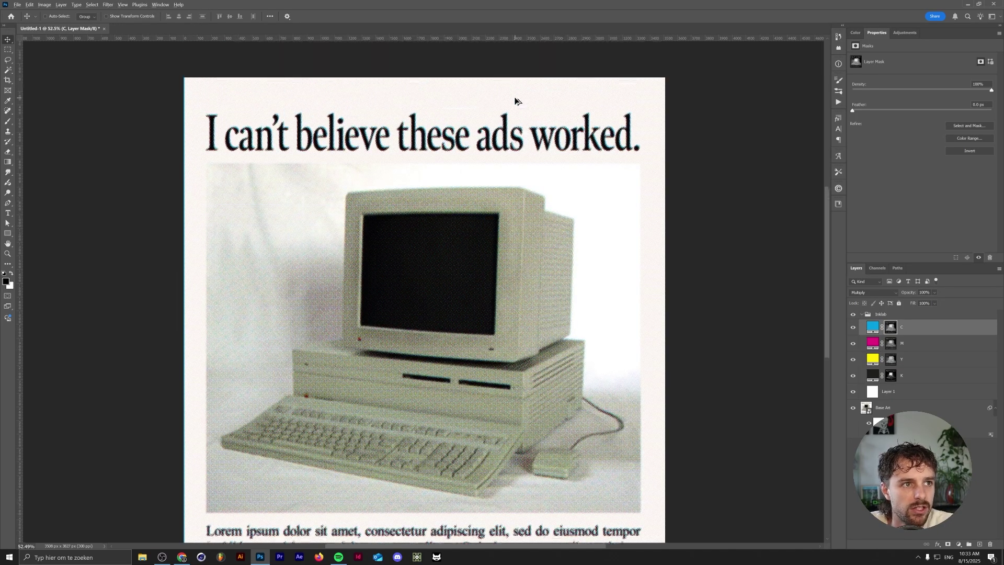
{"action": "scroll", "coordinate": [515, 100], "scroll_direction": "up", "scroll_amount": 10}
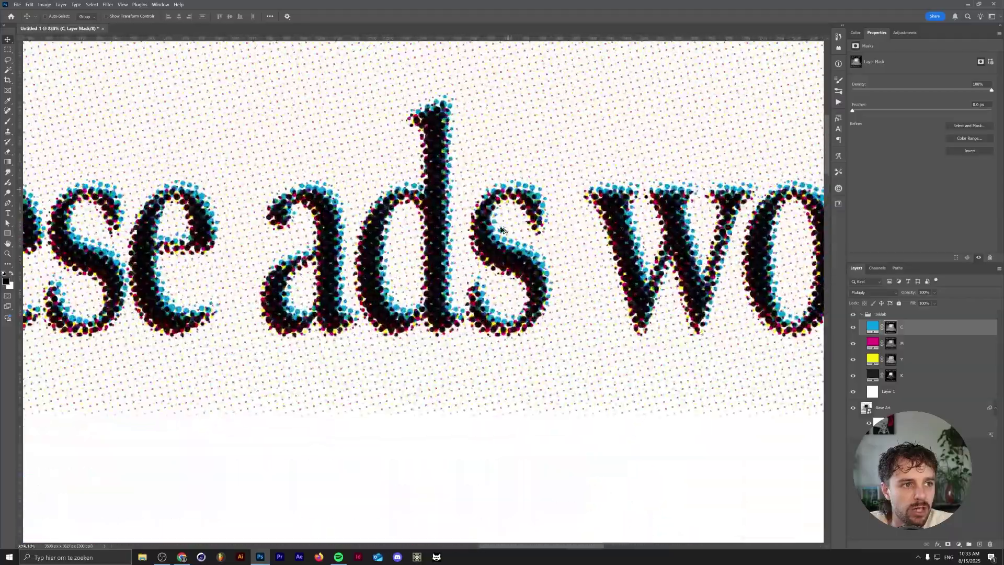
{"action": "scroll", "coordinate": [501, 230], "scroll_direction": "down", "scroll_amount": 10}
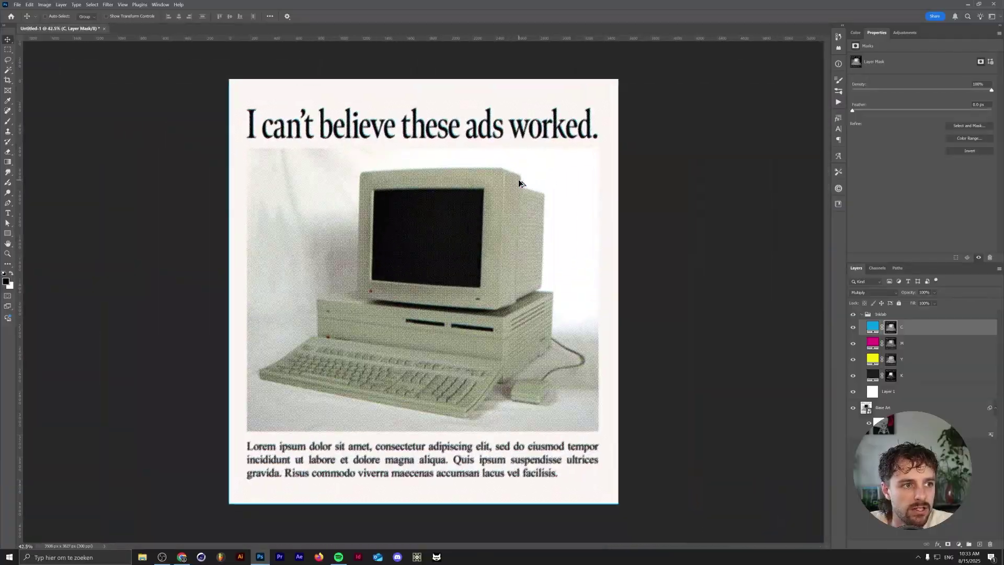
{"action": "scroll", "coordinate": [519, 180], "scroll_direction": "up", "scroll_amount": 2}
{"action": "scroll", "coordinate": [519, 180], "scroll_direction": "down", "scroll_amount": 1}
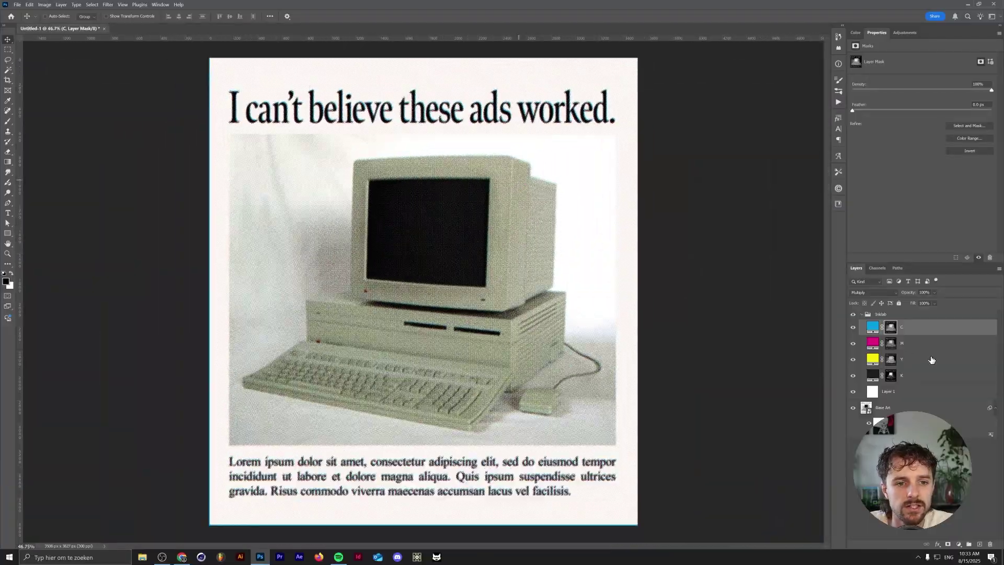
- Apply a Gaussian Blur with a radius of 0.8 pixels to the M layer's mask
{"action": "left_click", "coordinate": [897, 344]}
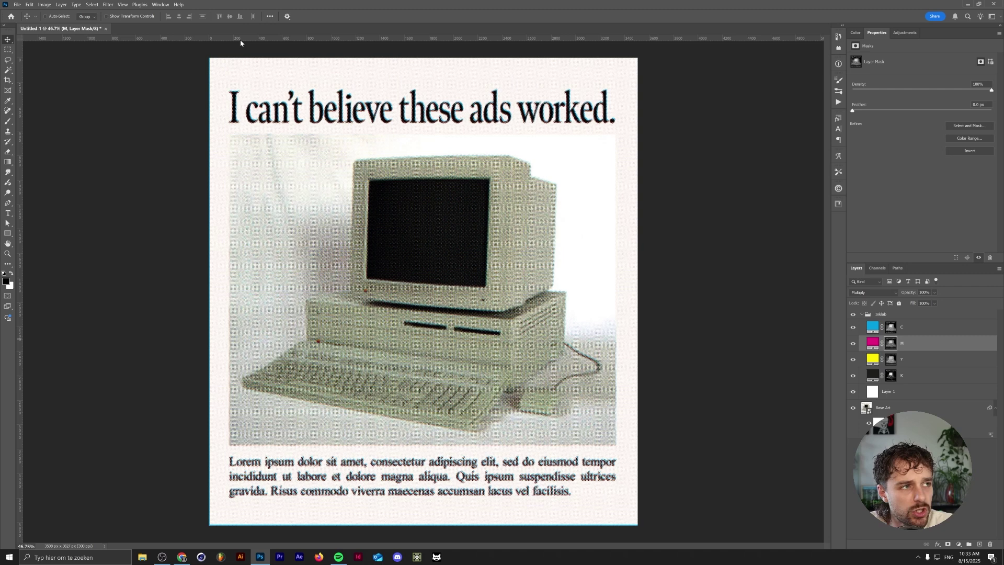
{"action": "left_click", "coordinate": [105, 5]}
{"action": "mouse_move", "coordinate": [191, 104]}
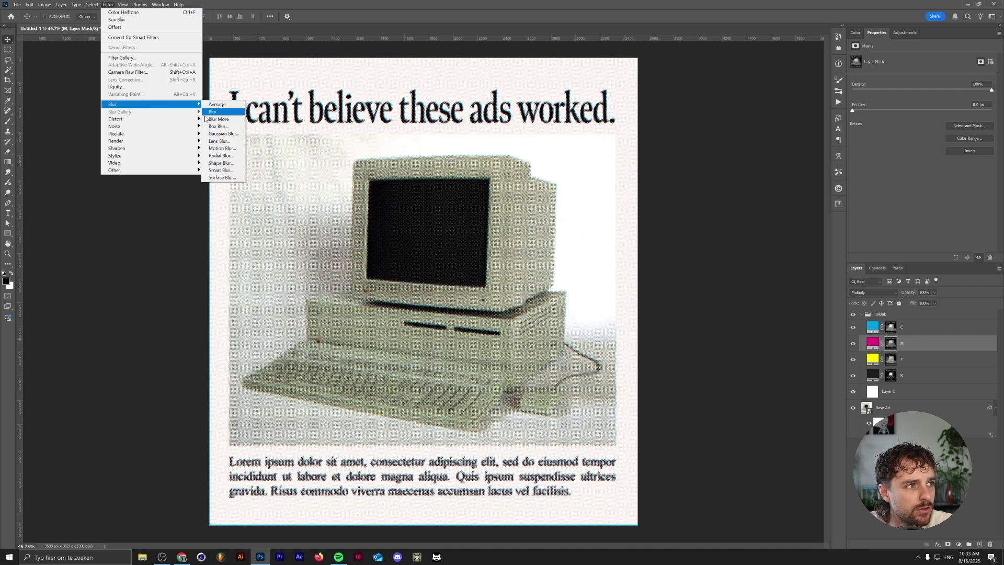
{"action": "left_click", "coordinate": [223, 134]}
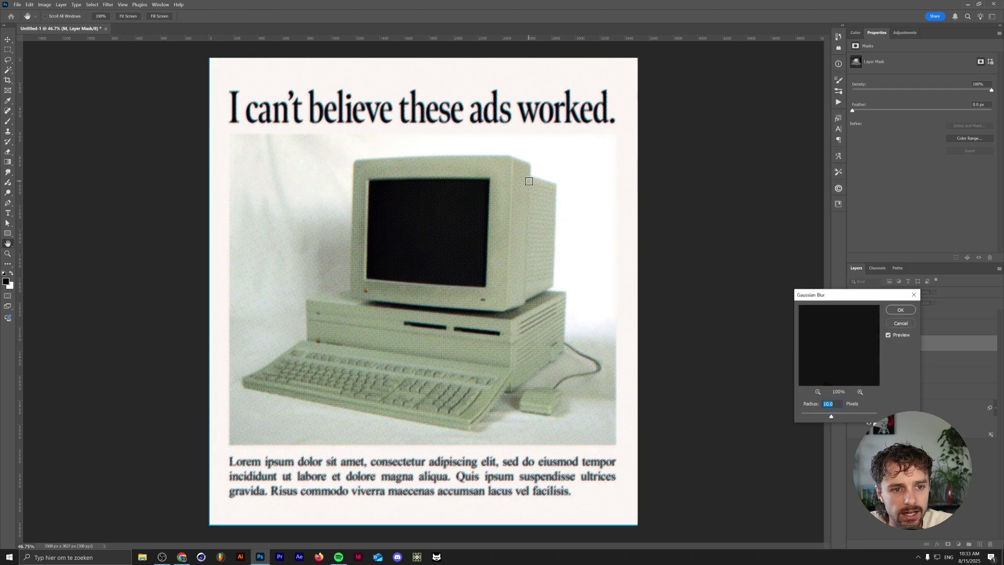
{"action": "type", "text": "1"}
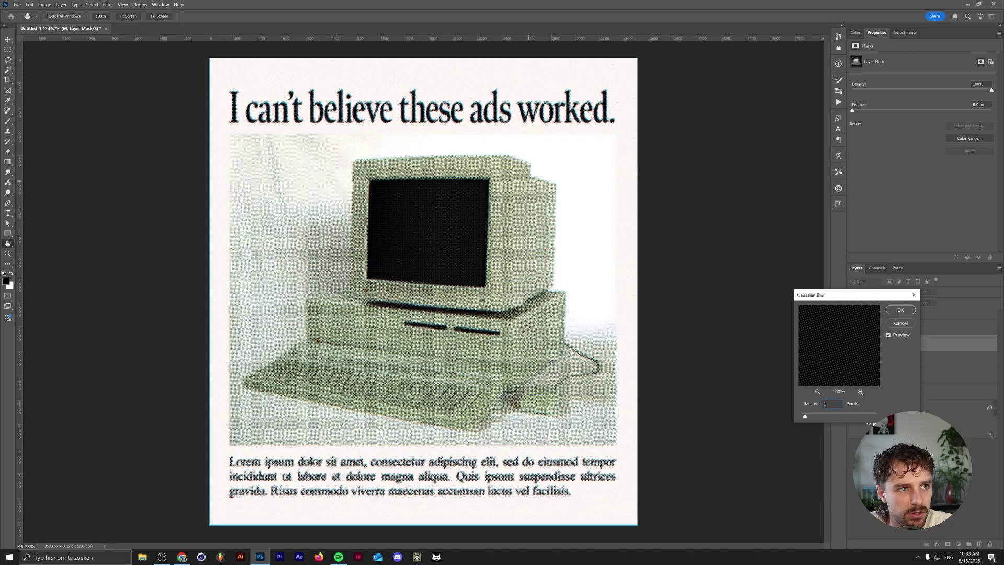
{"action": "key", "text": "Down"}
{"action": "key", "text": "Down"}
{"action": "key", "text": "Down"}
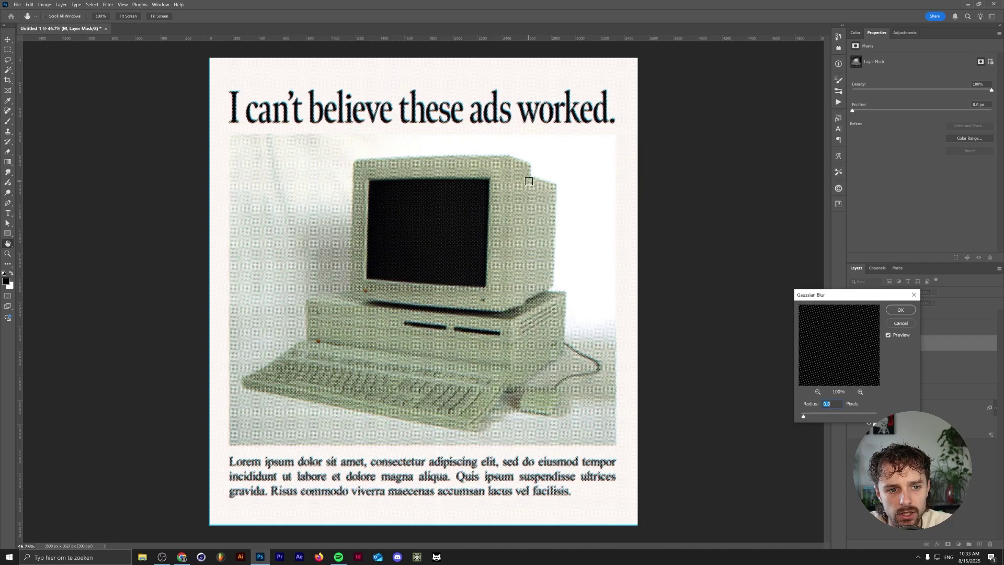
{"action": "key", "text": "Return"}
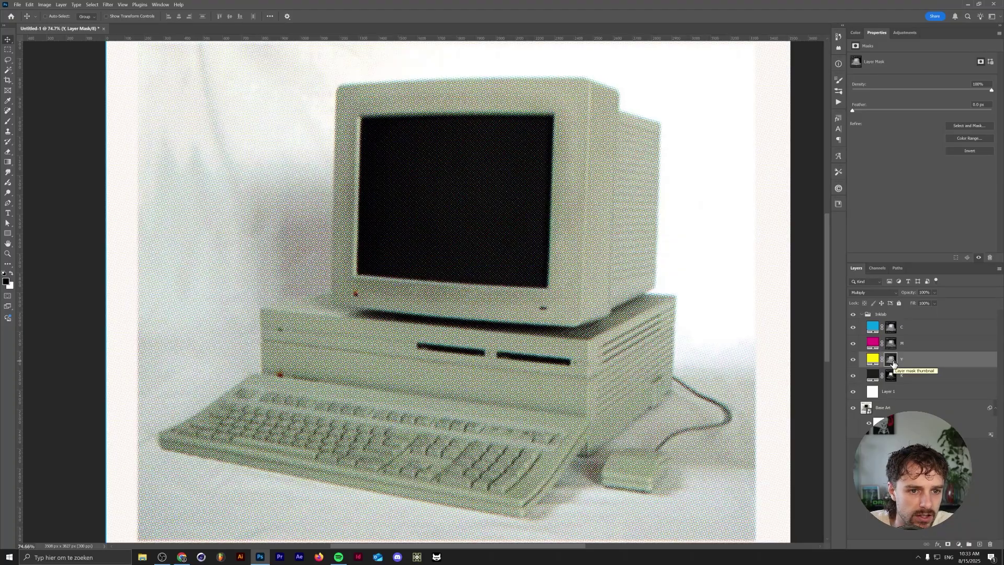
- Repeat the Gaussian Blur on the K and C layer masks, and inspect the C mask's halftone dots and the full composite
{"action": "left_click", "coordinate": [891, 375]}
{"action": "left_click", "coordinate": [891, 328]}
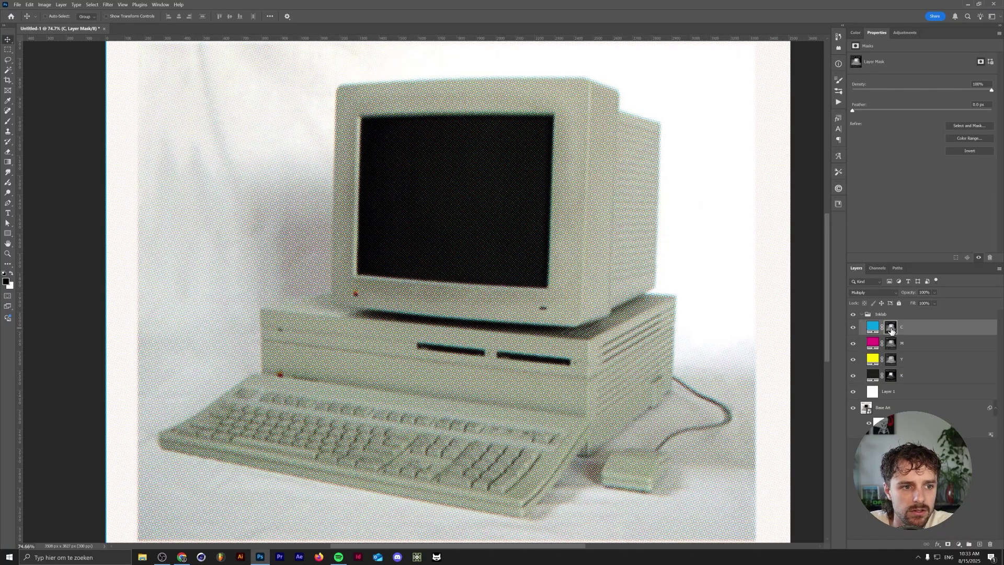
{"action": "left_click", "coordinate": [892, 327], "text": "alt"}
{"action": "scroll", "coordinate": [442, 346], "scroll_direction": "up", "scroll_amount": 5}
{"action": "scroll", "coordinate": [442, 346], "scroll_direction": "up", "scroll_amount": 2}
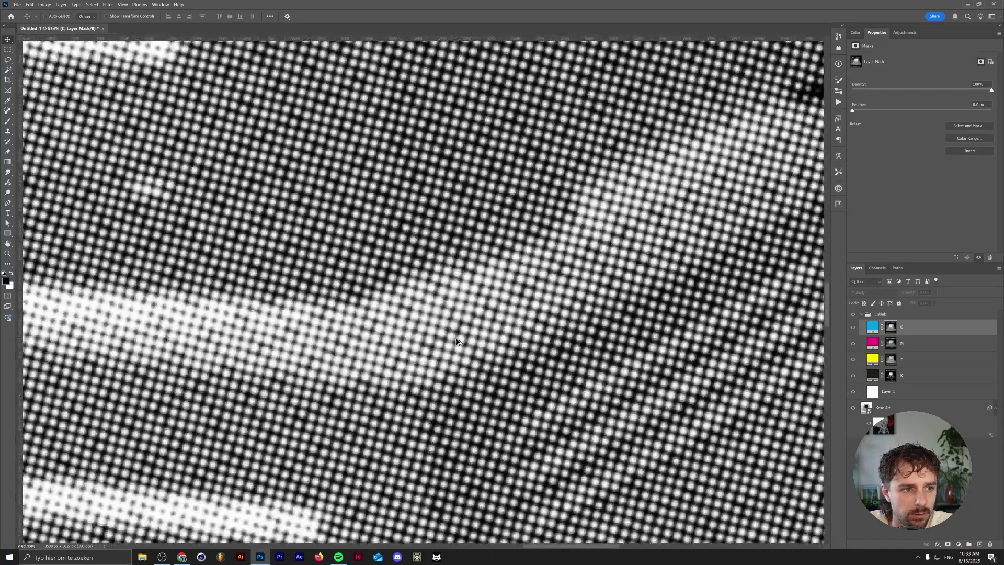
{"action": "scroll", "coordinate": [442, 347], "scroll_direction": "down", "scroll_amount": 5}
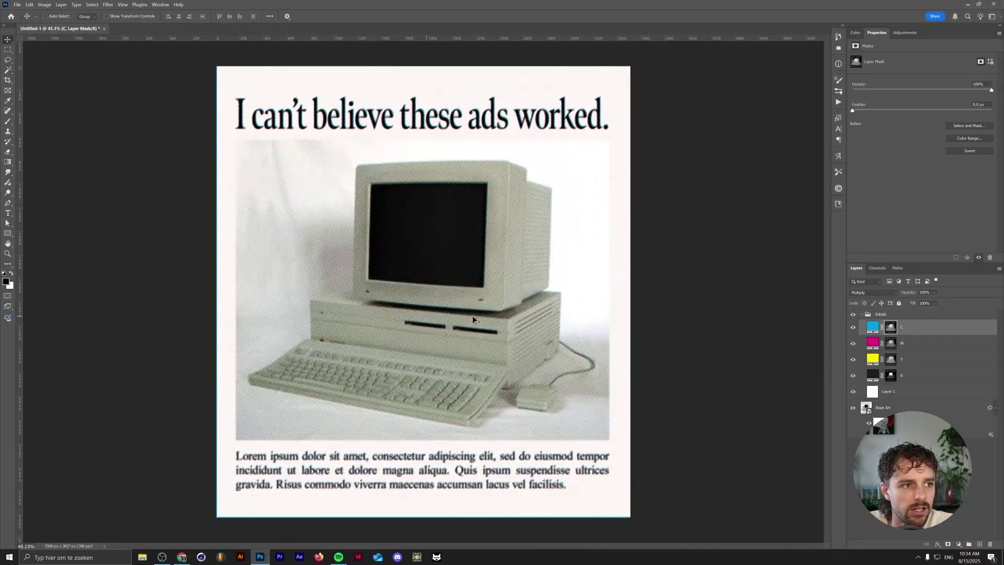
{"action": "scroll", "coordinate": [460, 325], "scroll_direction": "up", "scroll_amount": 2}
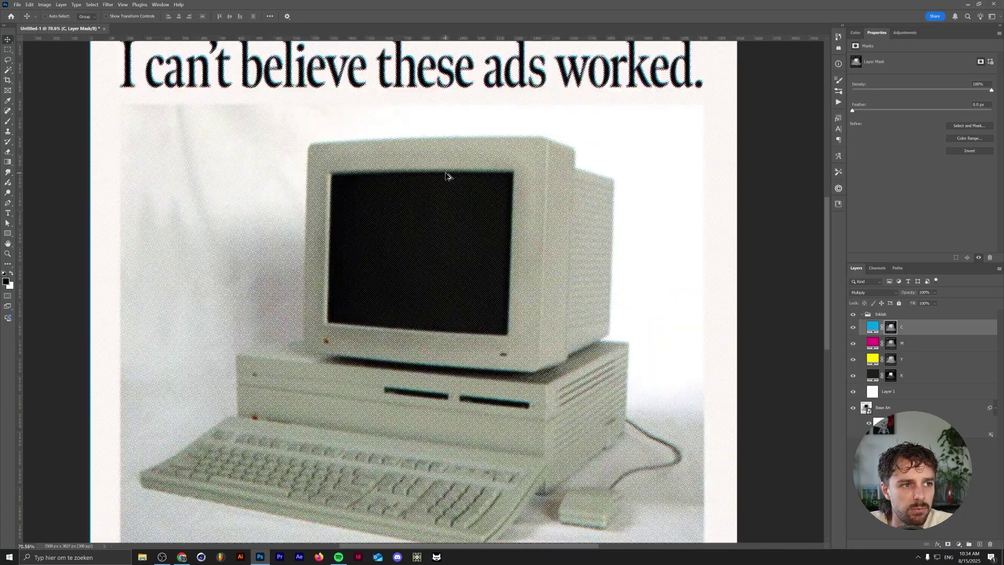
{"action": "scroll", "coordinate": [460, 326], "scroll_direction": "down", "scroll_amount": 3}
{"action": "scroll", "coordinate": [459, 325], "scroll_direction": "up", "scroll_amount": 3}
{"action": "scroll", "coordinate": [460, 326], "scroll_direction": "down", "scroll_amount": 1}
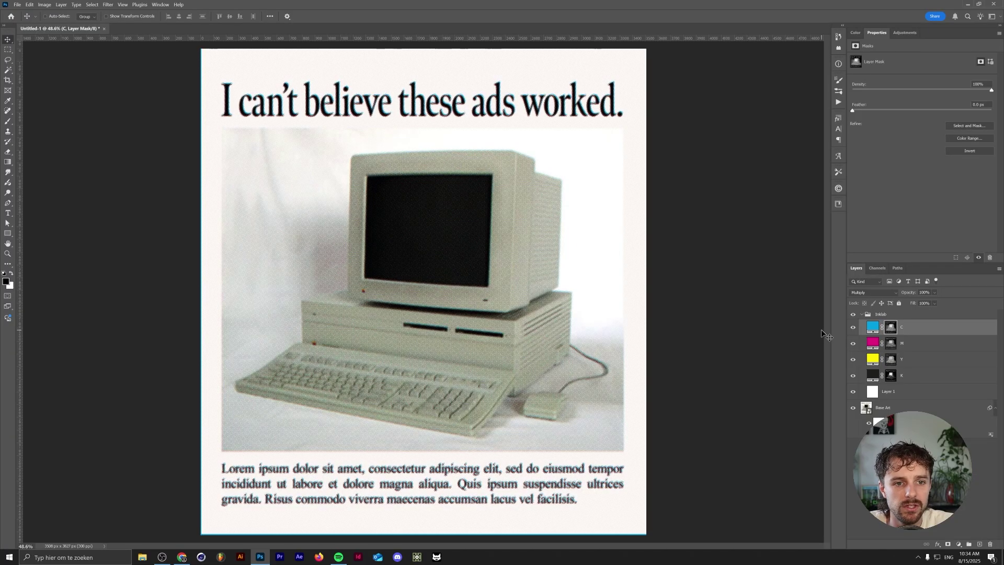
{"action": "left_click", "coordinate": [105, 5]}
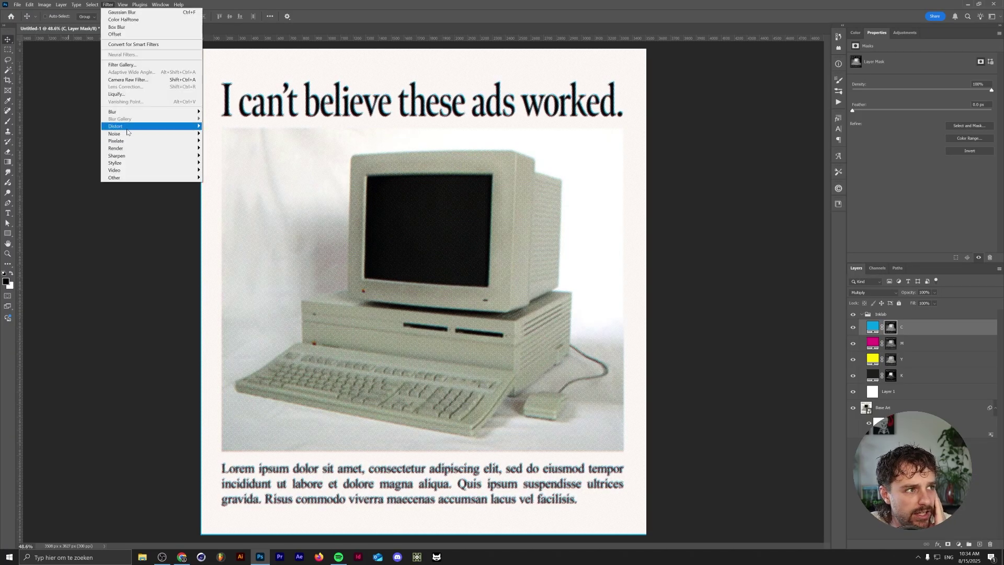
{"action": "mouse_move", "coordinate": [127, 128]}
{"action": "left_click", "coordinate": [888, 346]}
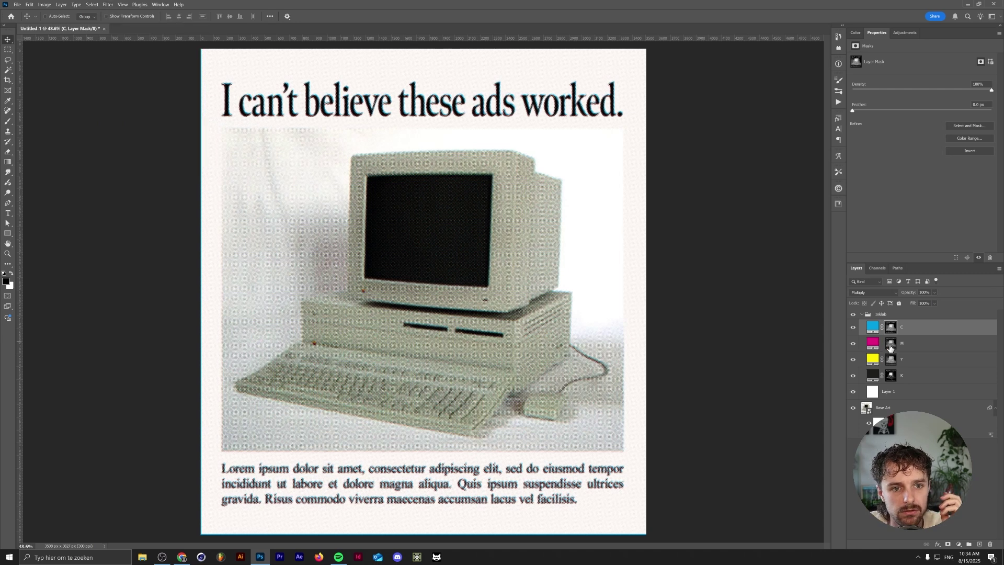
- Apply a Wave distortion to the M layer's mask with maximum wavelength about 387 and vertical scale 1%, and check the mask and the composite
{"action": "left_click", "coordinate": [892, 347]}
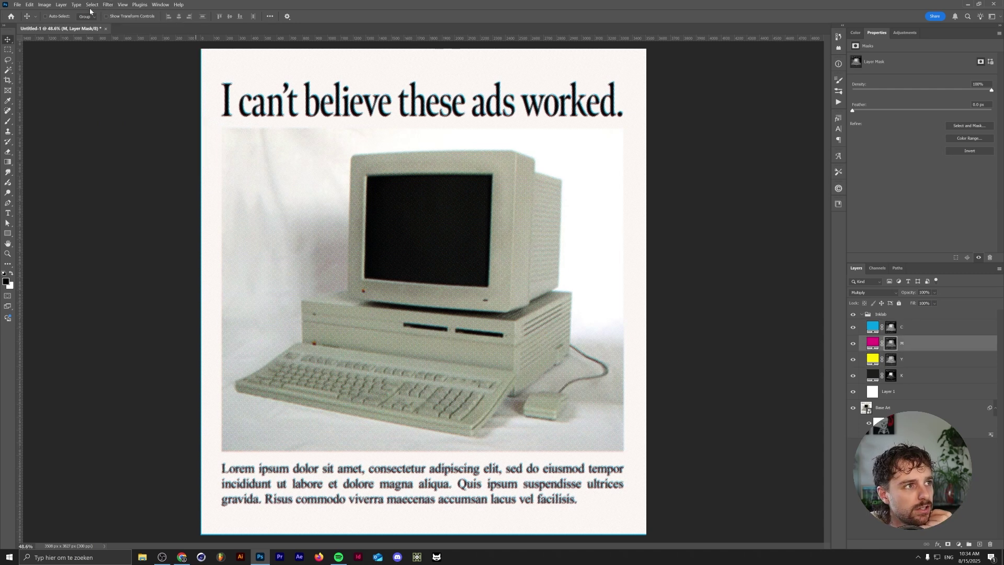
{"action": "left_click", "coordinate": [108, 5]}
{"action": "mouse_move", "coordinate": [157, 127]}
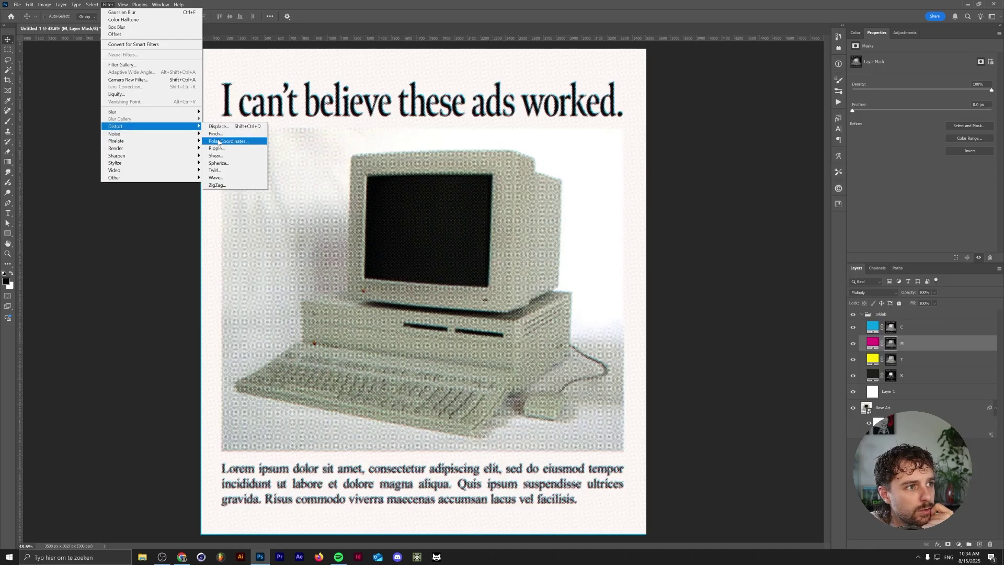
{"action": "left_click", "coordinate": [215, 178]}
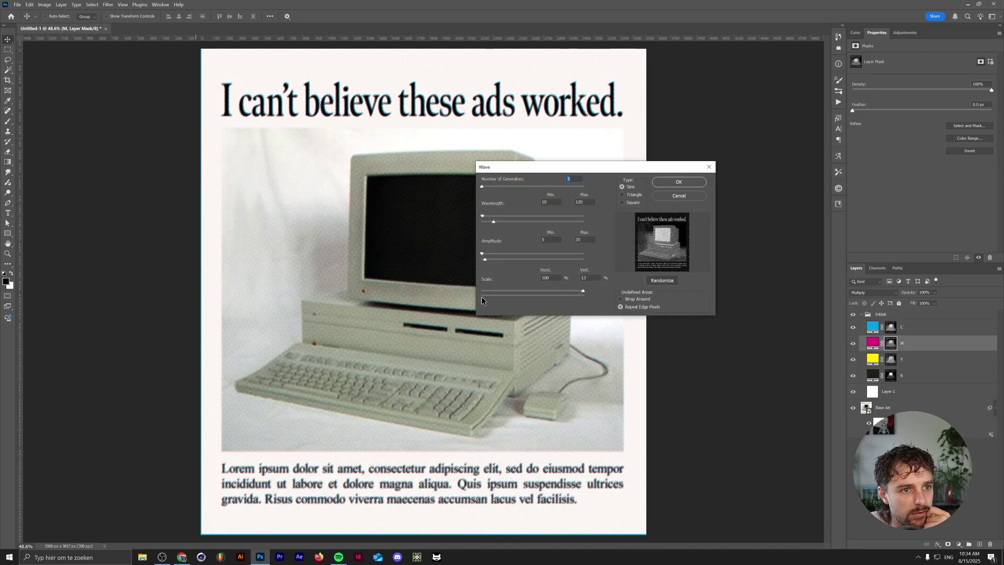
{"action": "left_click_drag", "start_coordinate": [535, 296], "coordinate": [482, 296]}
{"action": "left_click_drag", "start_coordinate": [493, 222], "coordinate": [506, 224]}
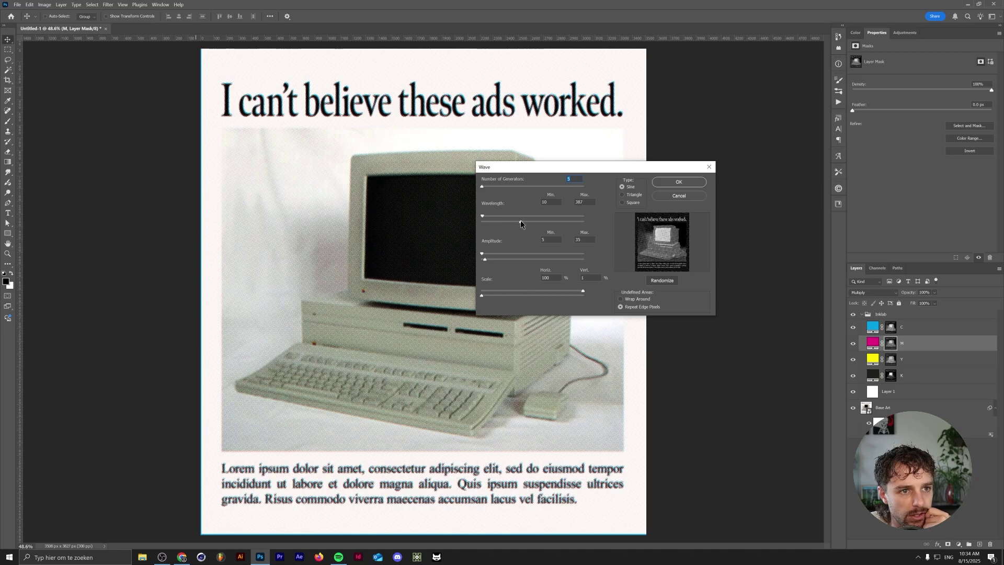
{"action": "left_click", "coordinate": [680, 183]}
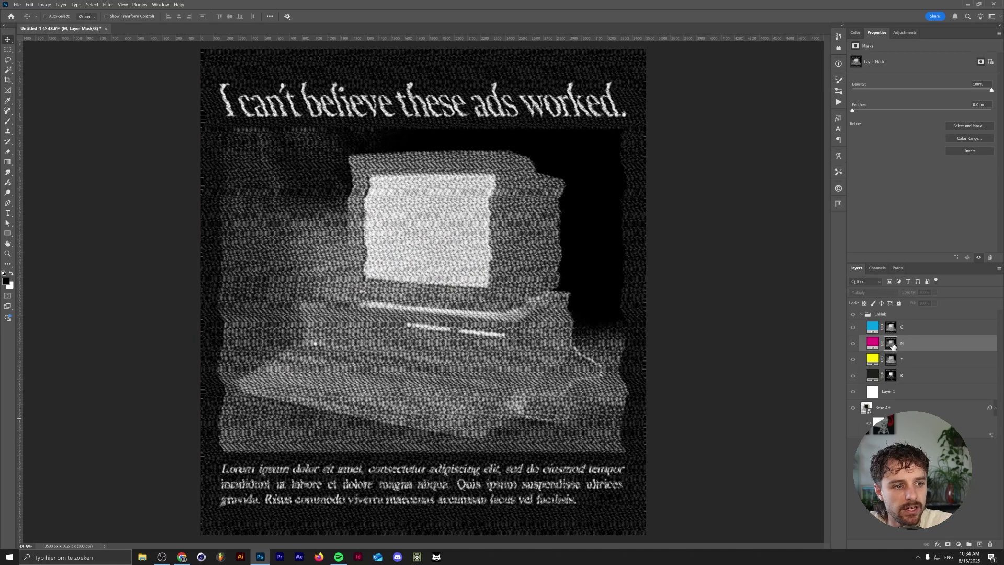
{"action": "left_click", "coordinate": [893, 346], "text": "alt"}
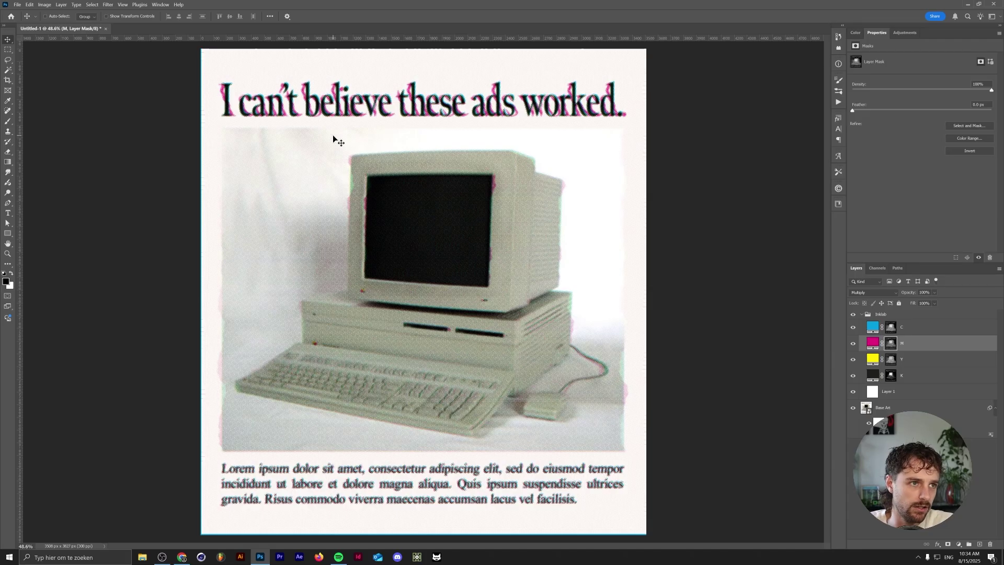